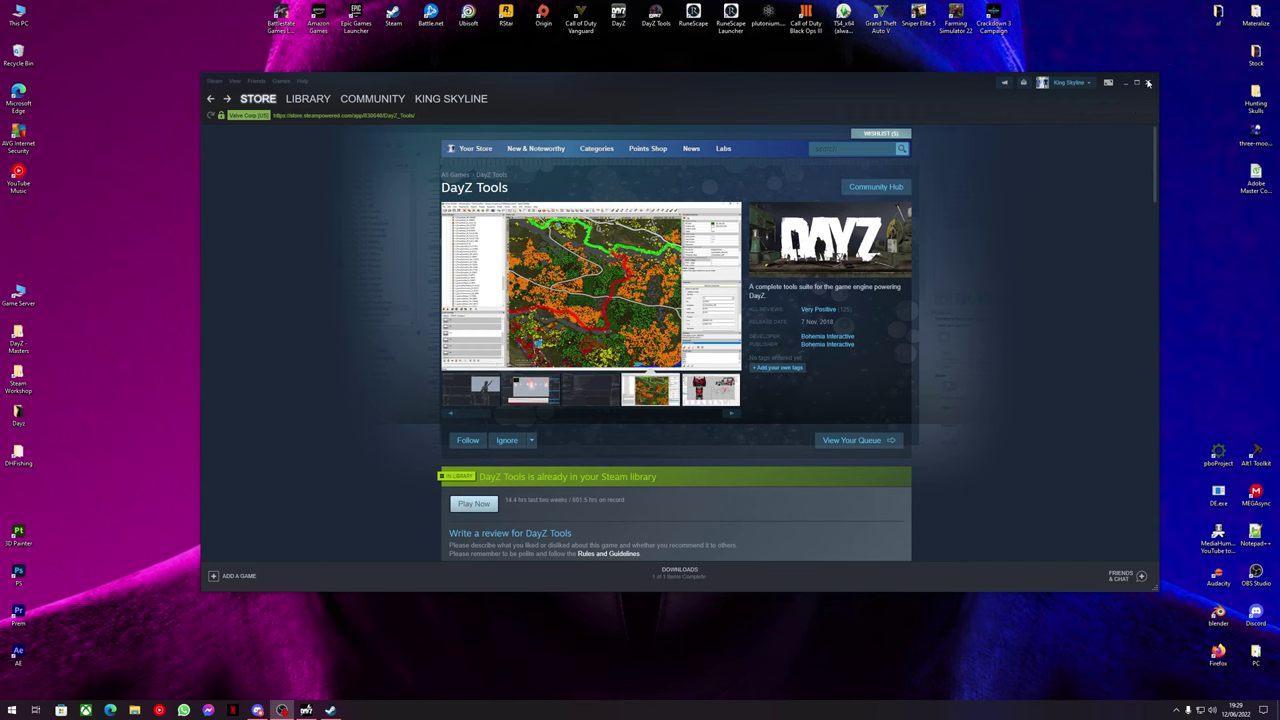
- Close the Steam store, glance at DayZ Tools' drive/data tools, then open File Explorer at This PC
{"action": "left_click", "coordinate": [1147, 83]}
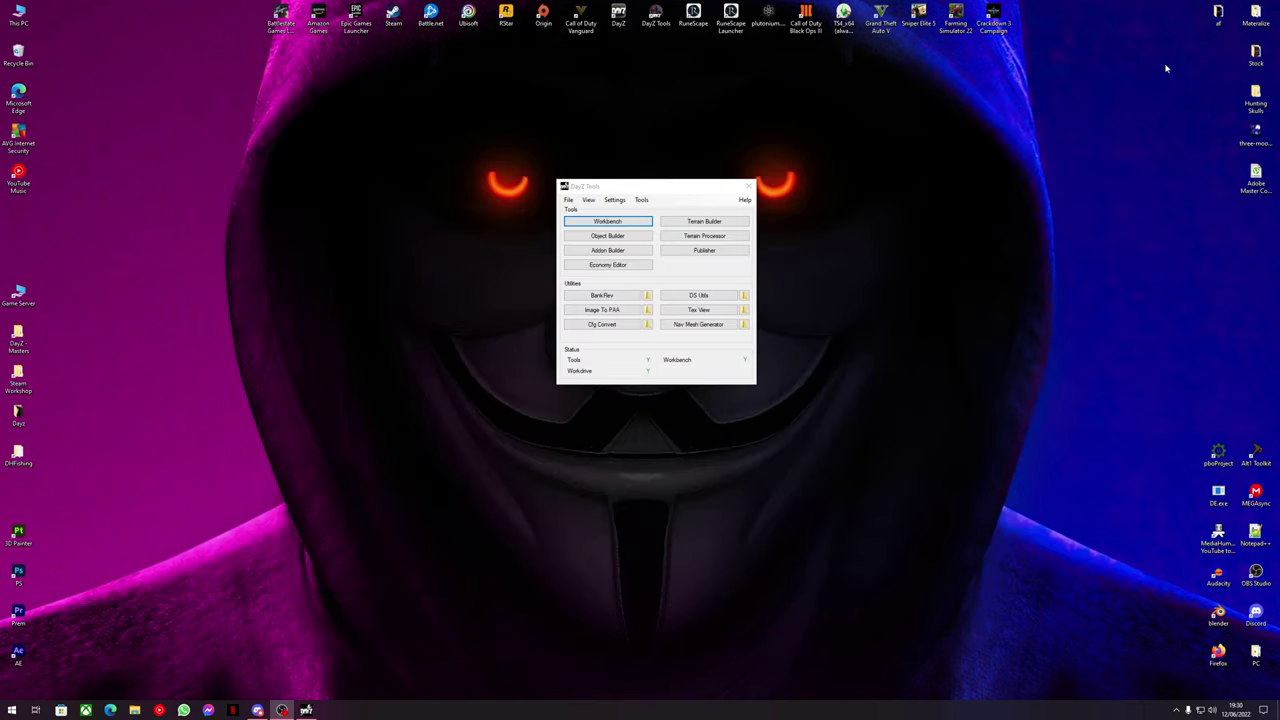
{"action": "left_click_drag", "start_coordinate": [607, 183], "coordinate": [576, 174]}
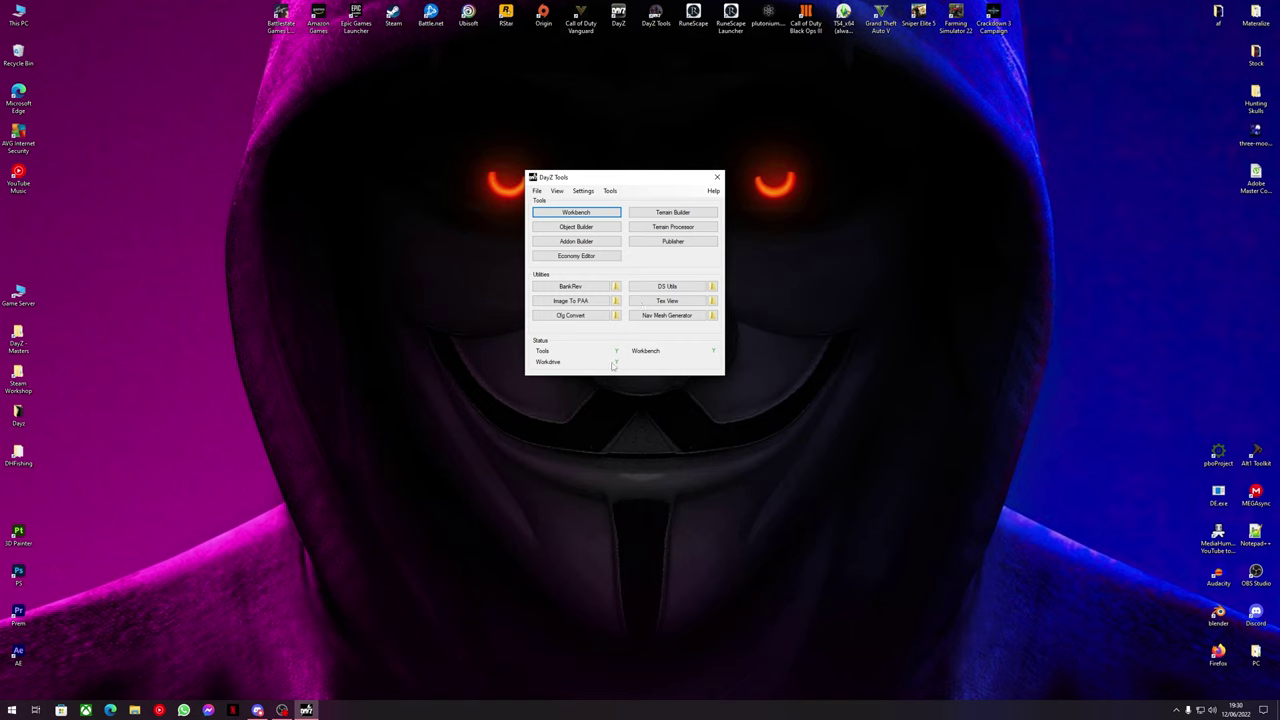
{"action": "left_click", "coordinate": [611, 191]}
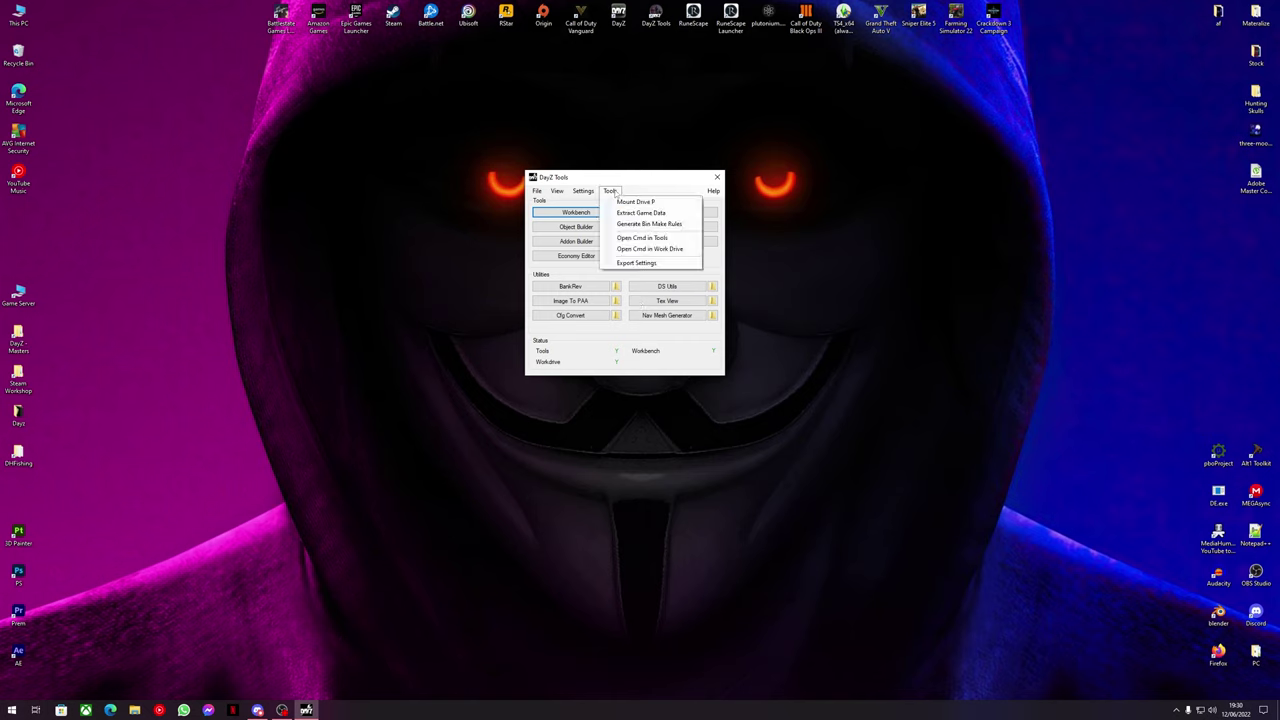
{"action": "left_click", "coordinate": [631, 185]}
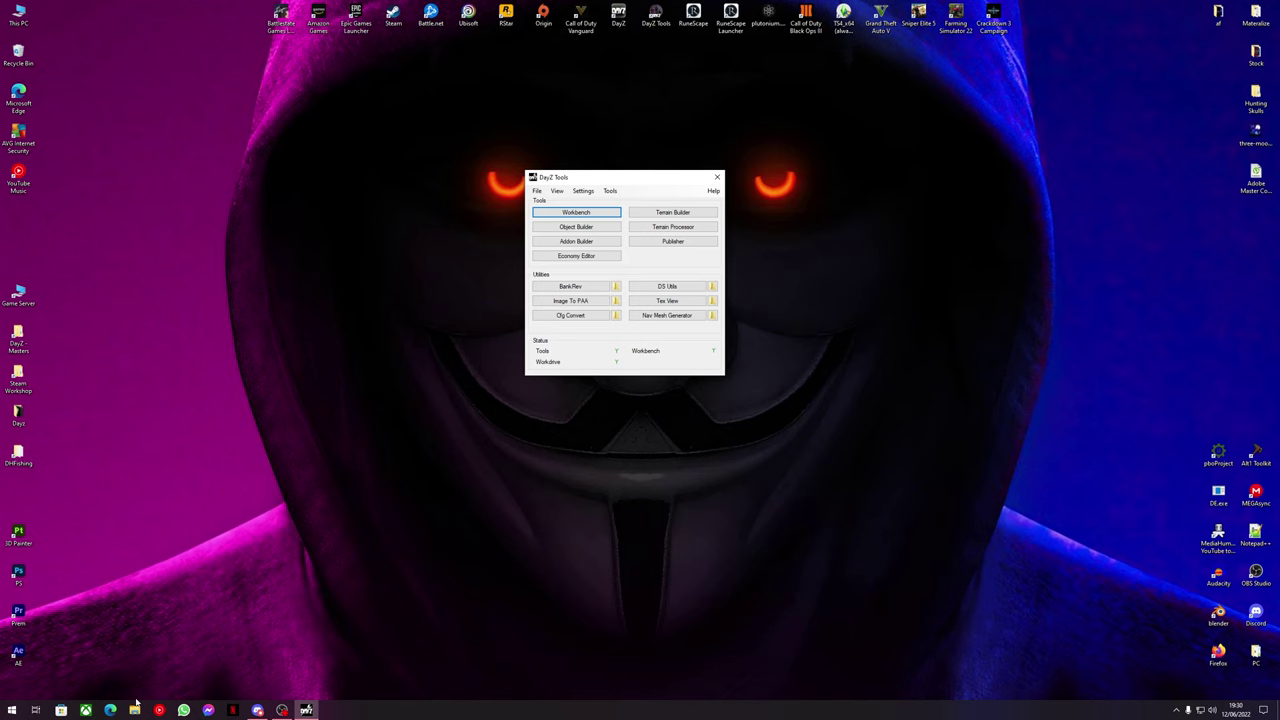
{"action": "left_click", "coordinate": [134, 710]}
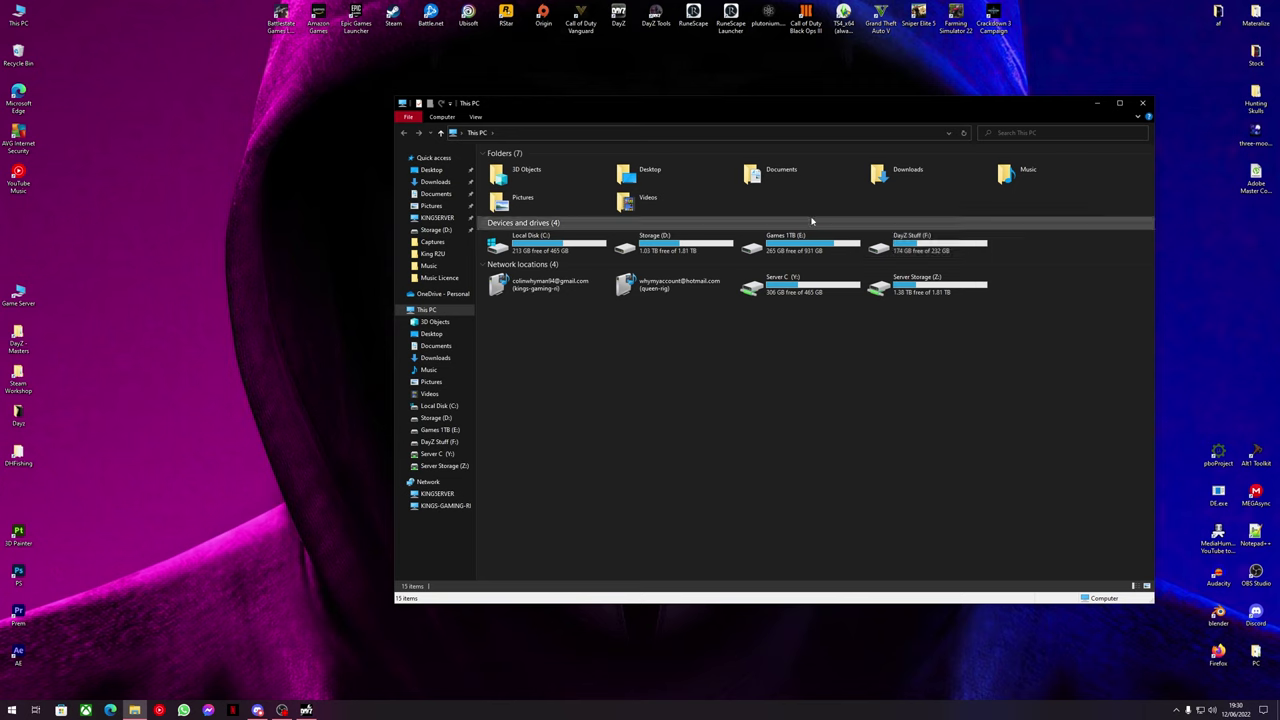
- Make a new folder named 'DayZ Projects' in the root of the Games 1TB (E:) drive
{"action": "double_click", "coordinate": [760, 250]}
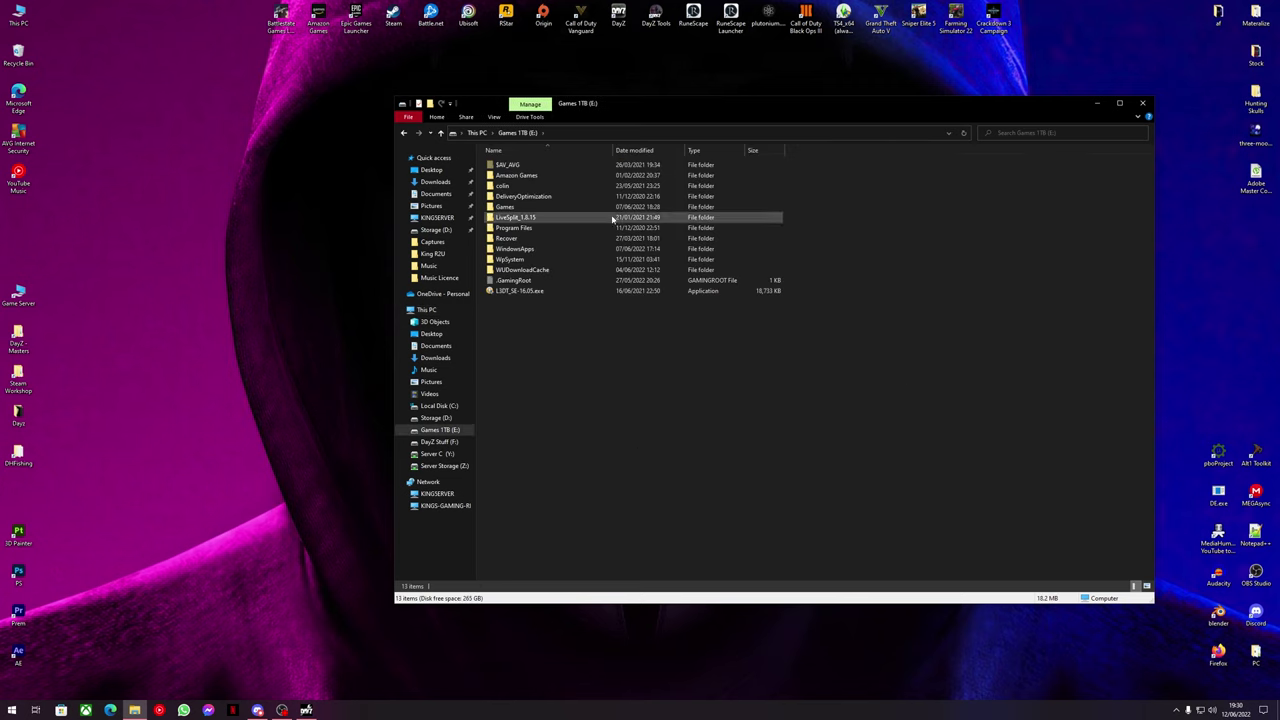
{"action": "right_click", "coordinate": [649, 442]}
{"action": "mouse_move", "coordinate": [690, 561]}
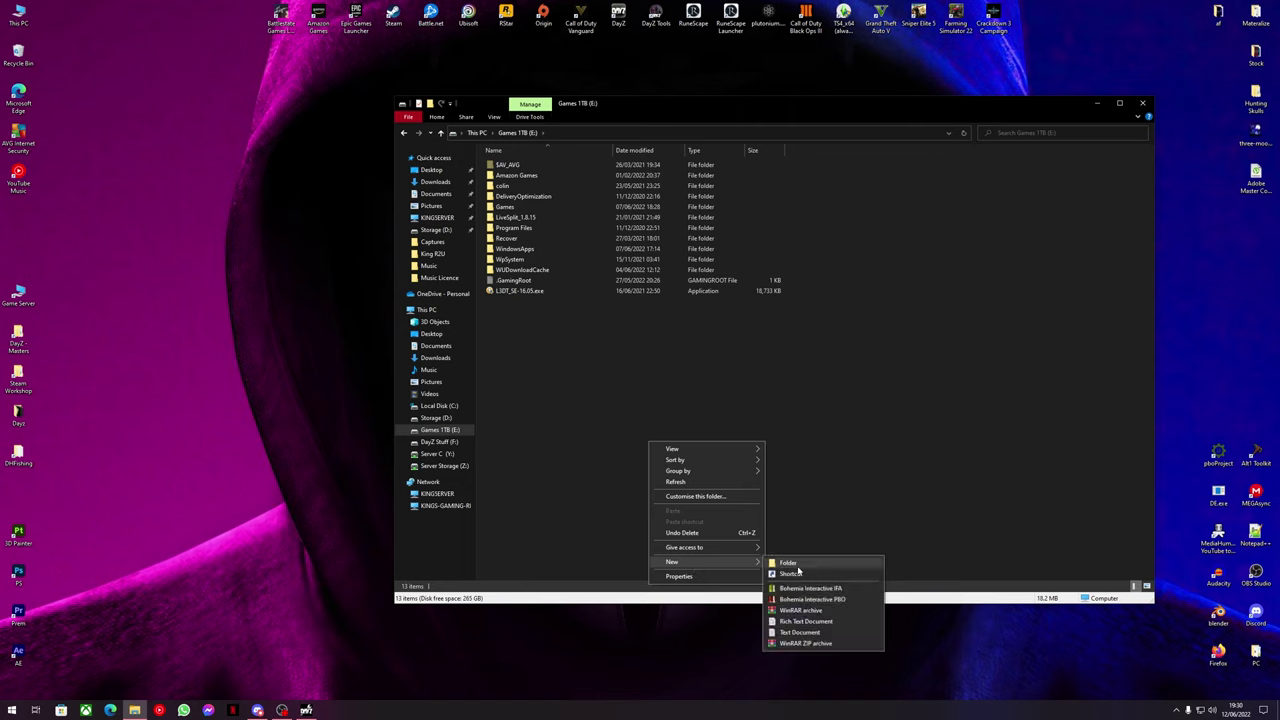
{"action": "left_click", "coordinate": [797, 566]}
{"action": "type", "text": "DayZ"}
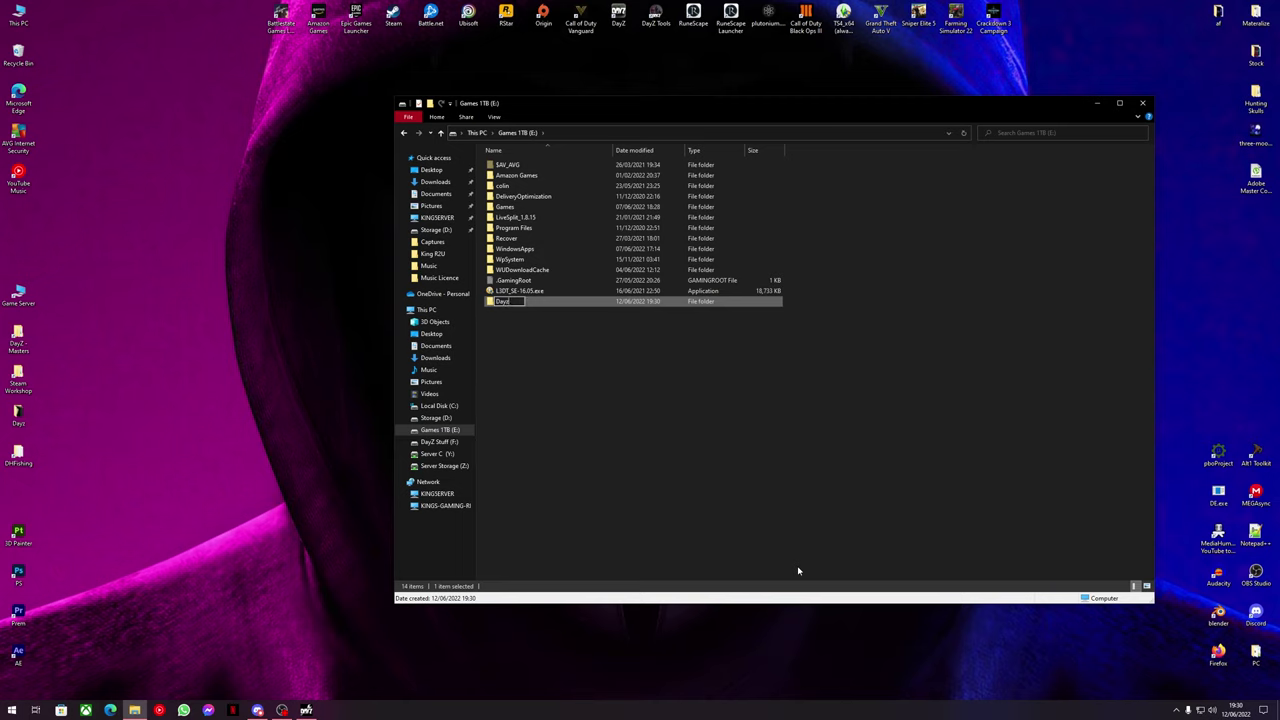
{"action": "type", "text": " Projects"}
{"action": "key", "text": "Return"}
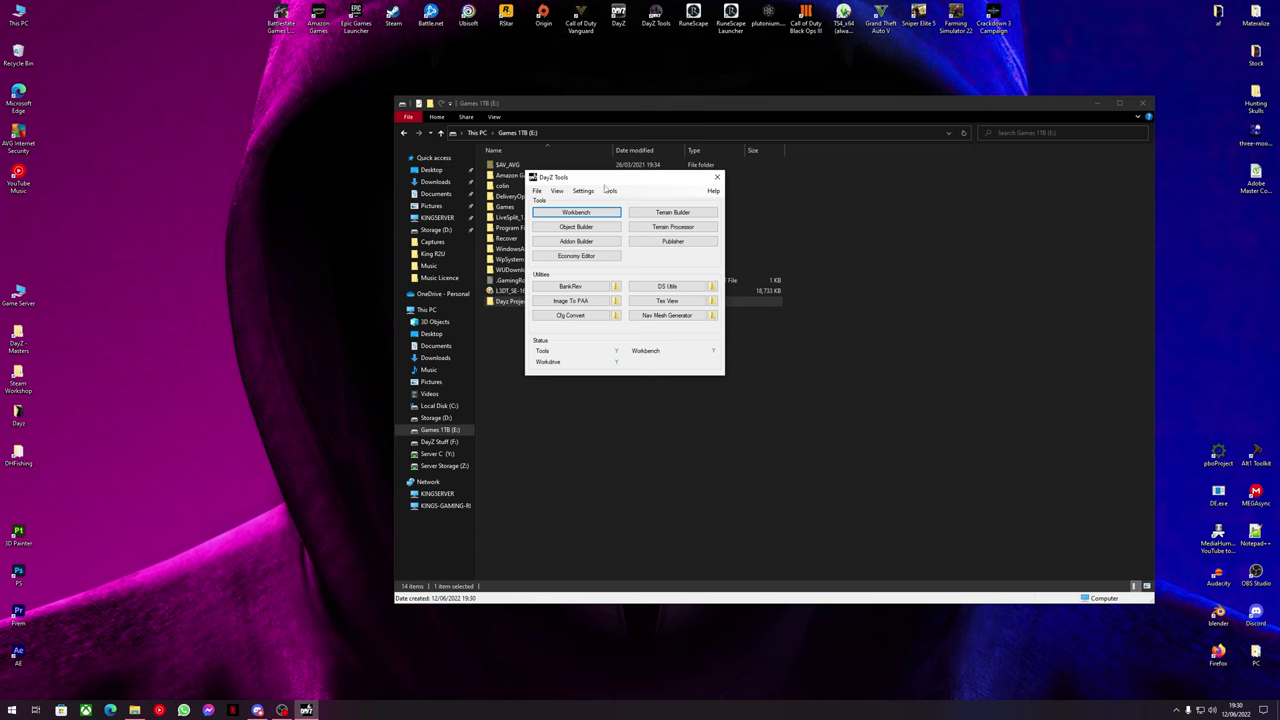
- Set the launcher's Path to the Project Drive to E:\Dayz Projects, apply it, and accept the restart
{"action": "left_click_drag", "start_coordinate": [600, 177], "coordinate": [238, 158]}
{"action": "left_click", "coordinate": [217, 173]}
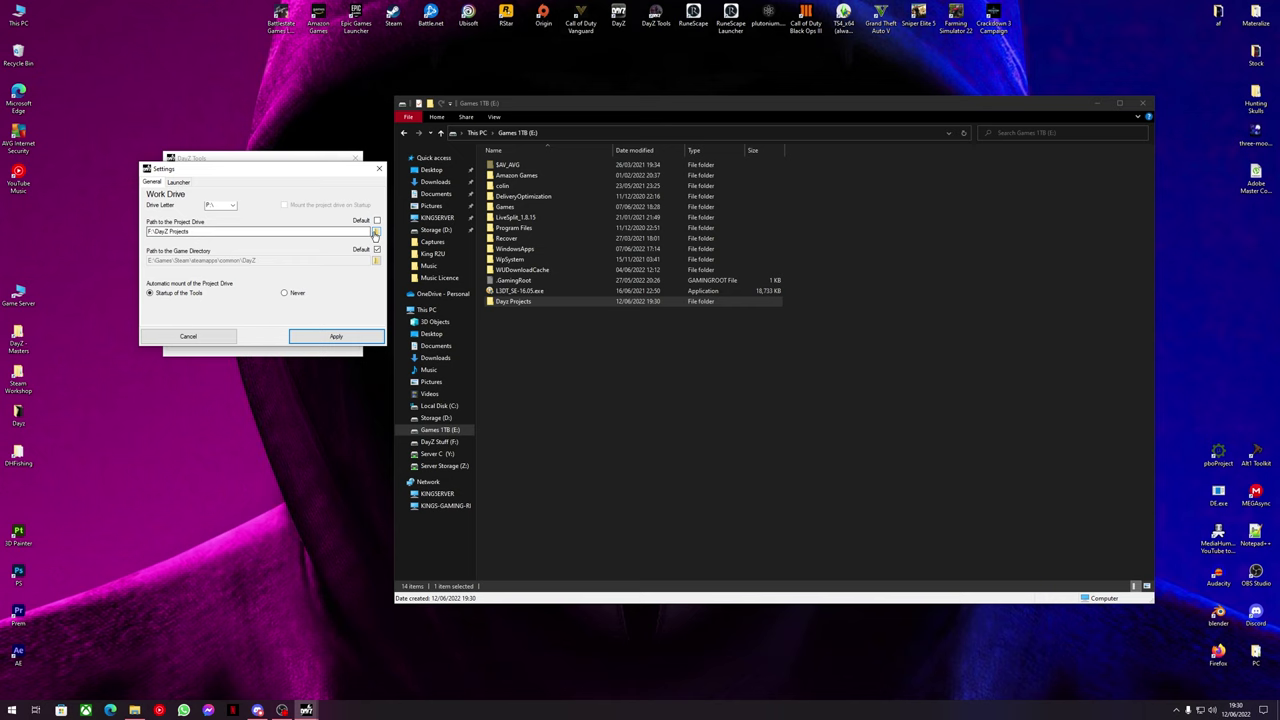
{"action": "left_click", "coordinate": [375, 231]}
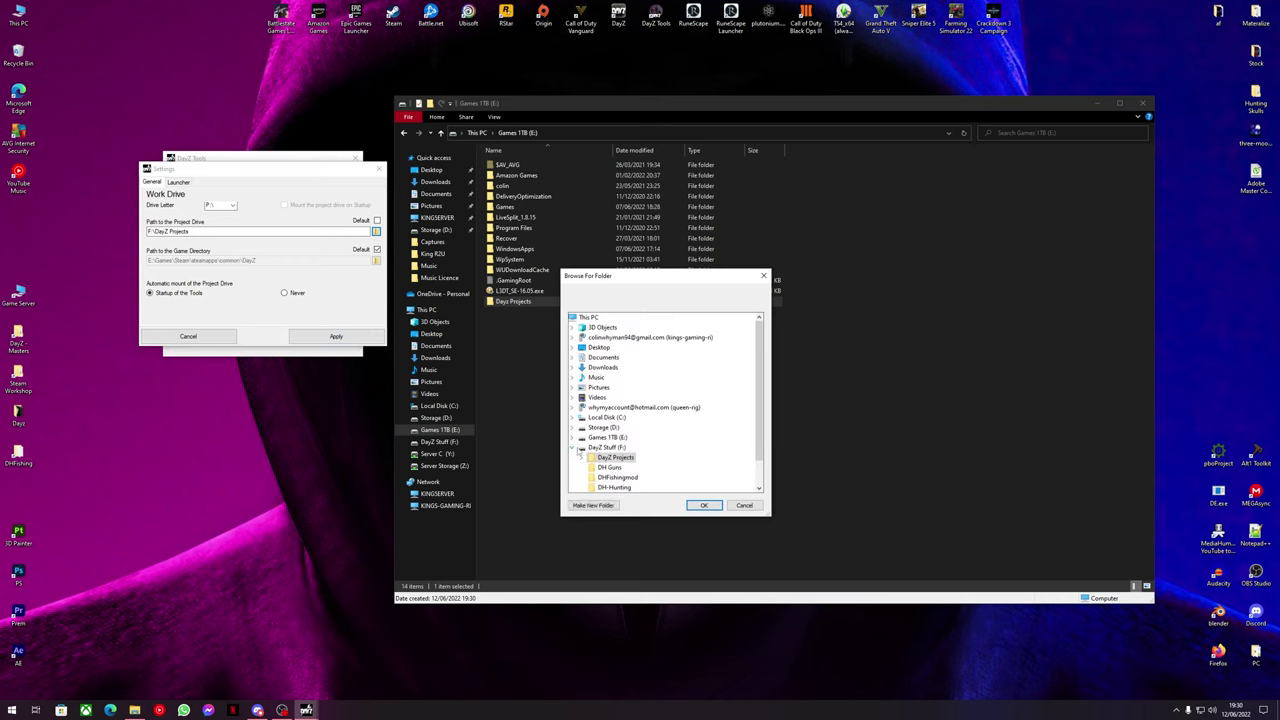
{"action": "scroll", "coordinate": [578, 448], "scroll_direction": "down", "scroll_amount": 1}
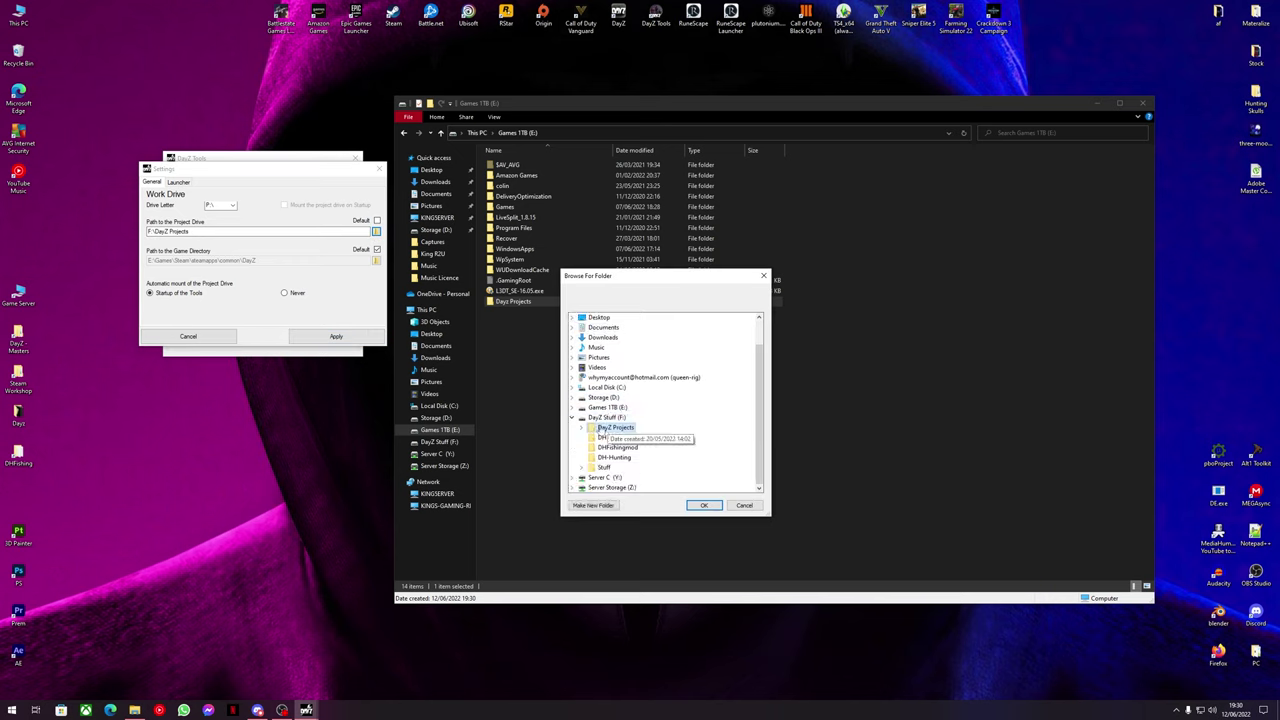
{"action": "left_click", "coordinate": [581, 417]}
{"action": "left_click", "coordinate": [605, 382]}
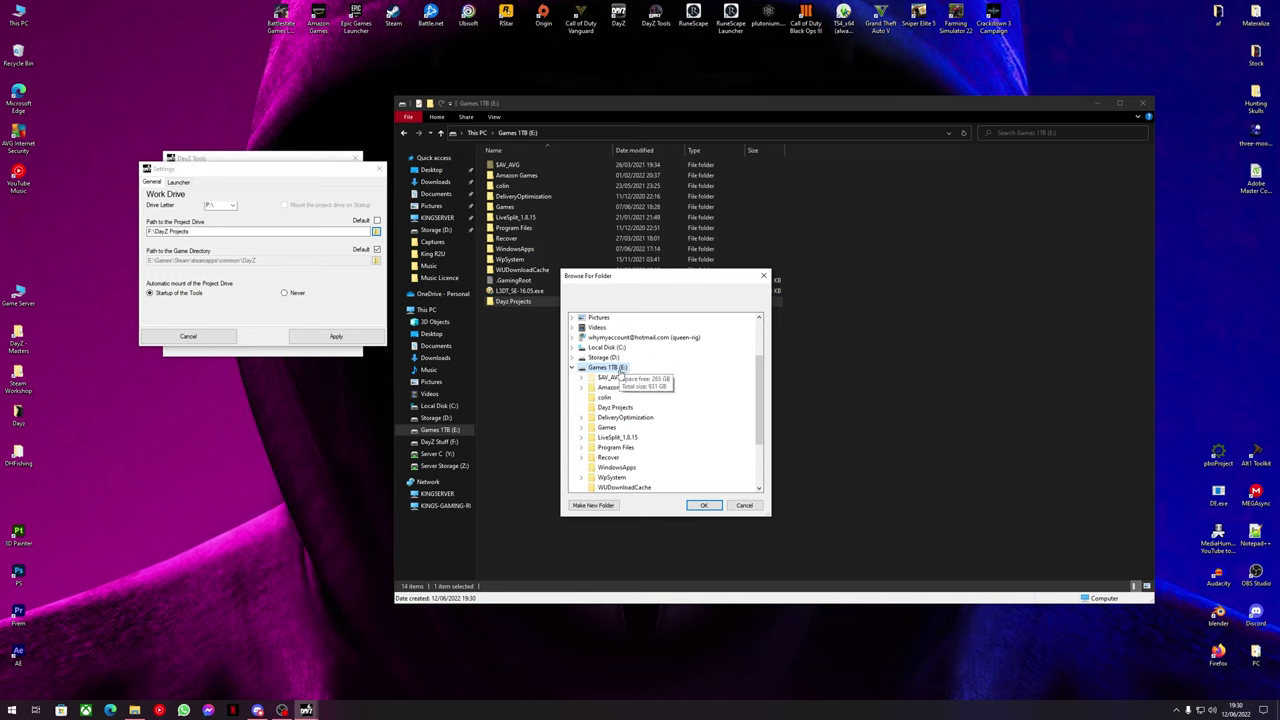
{"action": "left_click", "coordinate": [615, 407]}
{"action": "left_click", "coordinate": [704, 505]}
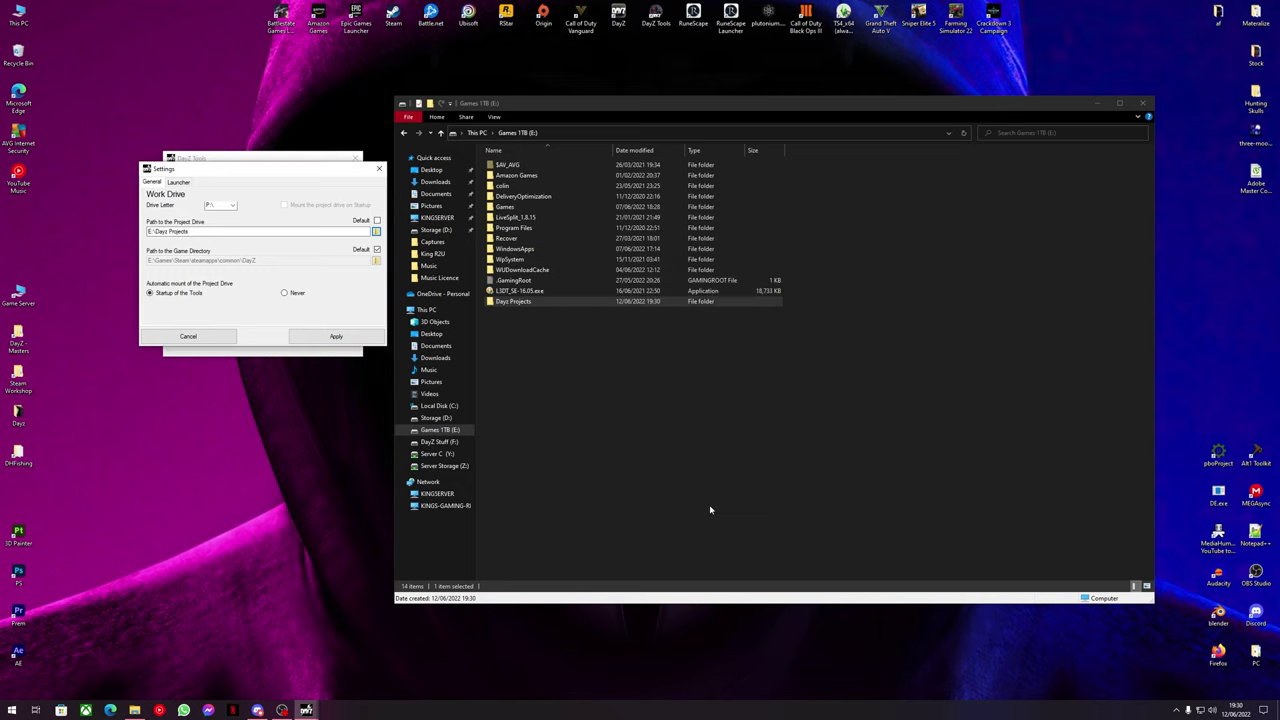
{"action": "left_click", "coordinate": [343, 337]}
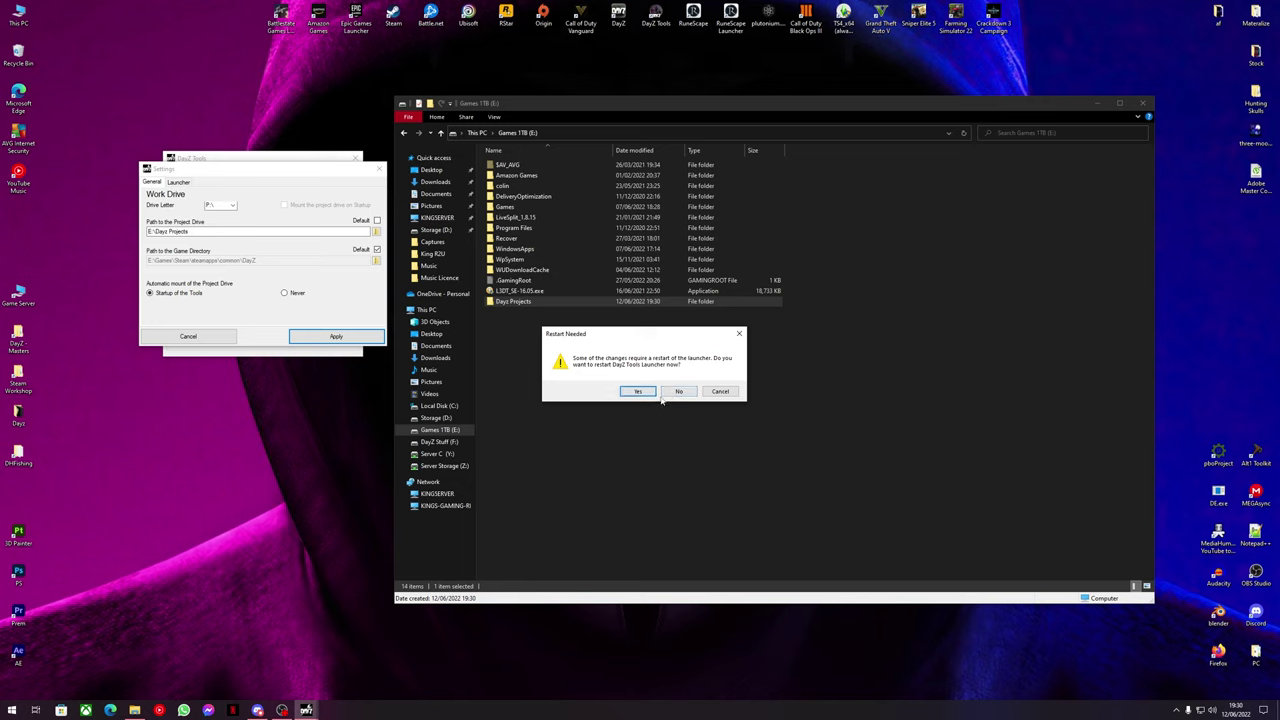
{"action": "left_click", "coordinate": [675, 392]}
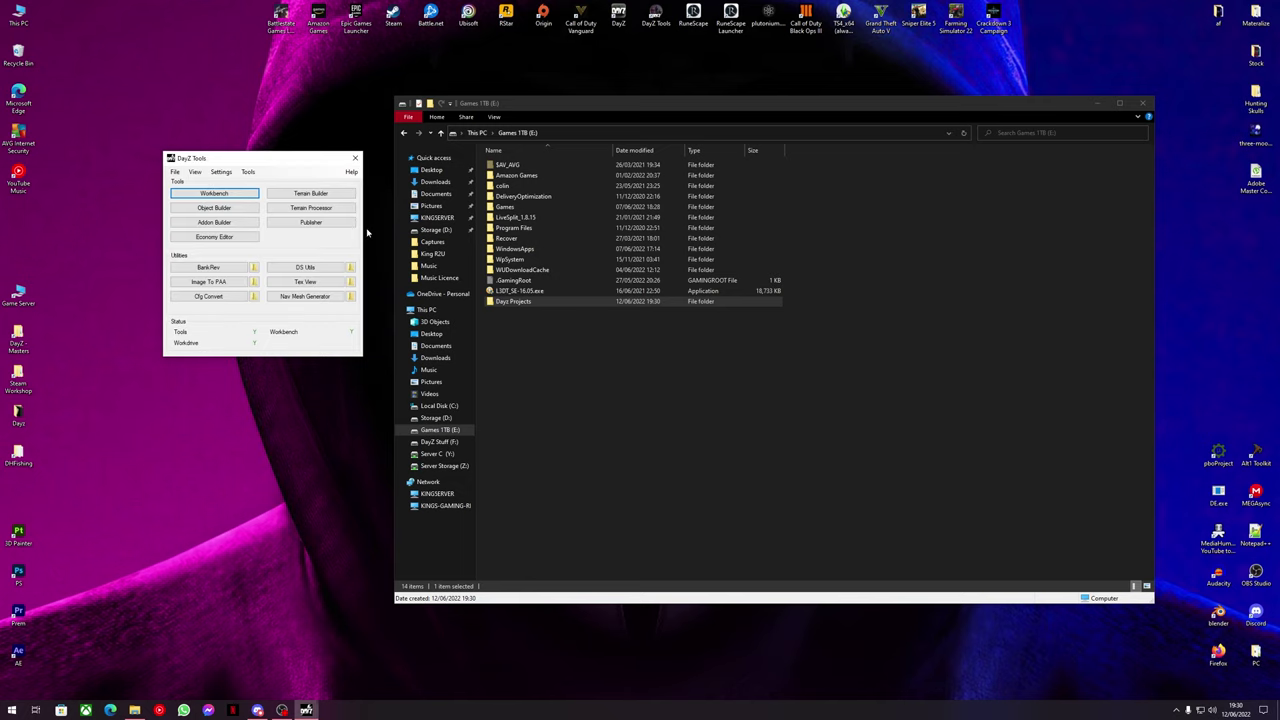
- Check the newly mounted Games 1TB (P:) drive, glance at E:, then open P: to confirm it's empty
{"action": "left_click", "coordinate": [248, 172]}
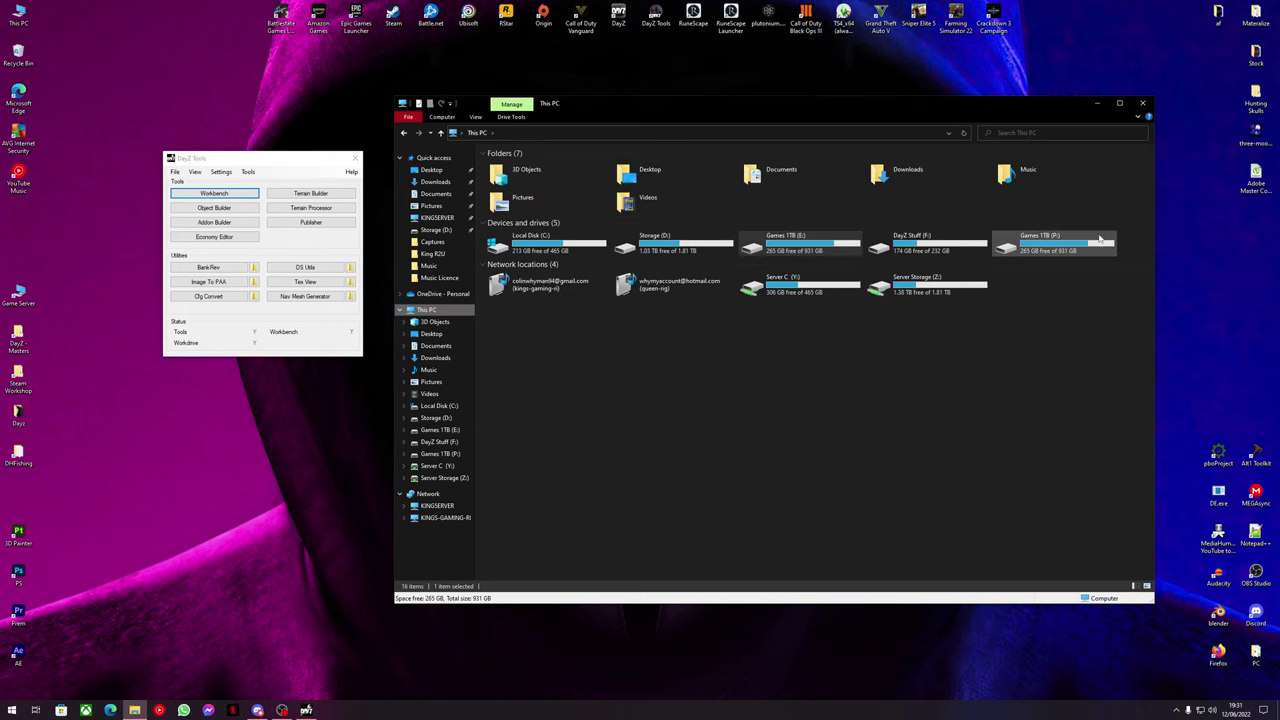
{"action": "left_click", "coordinate": [1049, 237]}
{"action": "double_click", "coordinate": [783, 248]}
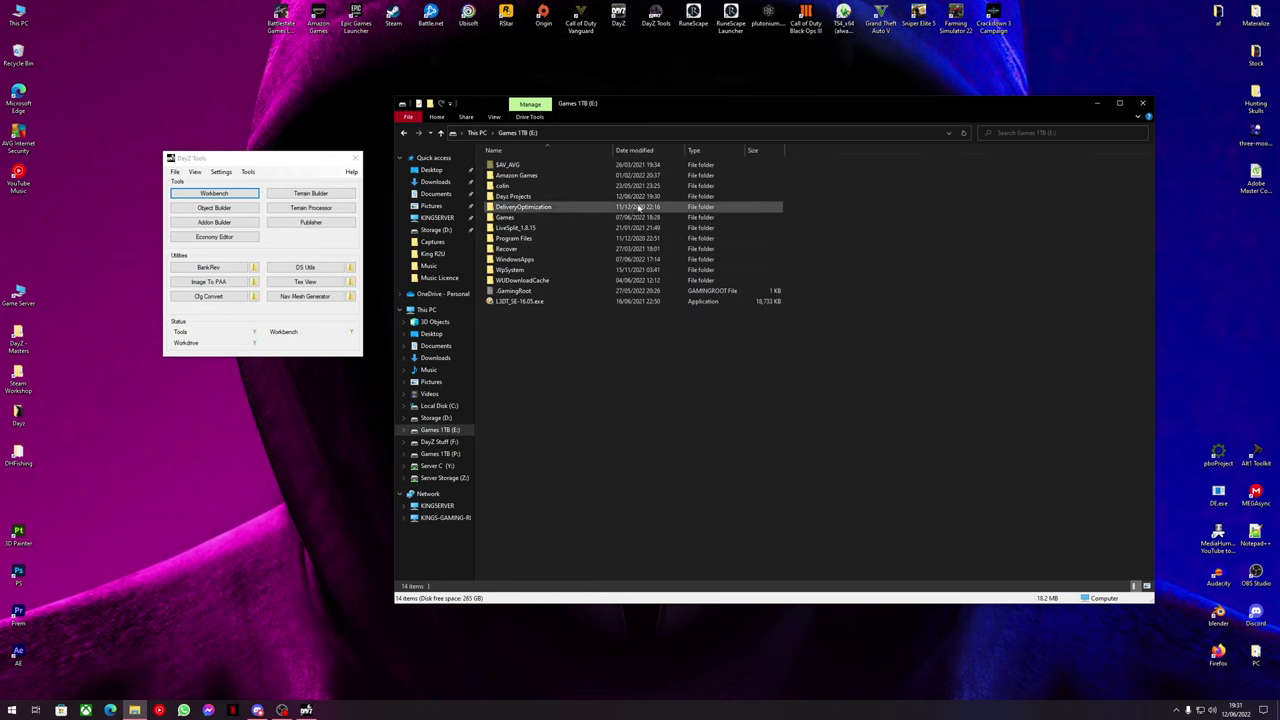
{"action": "key", "text": "alt+Left"}
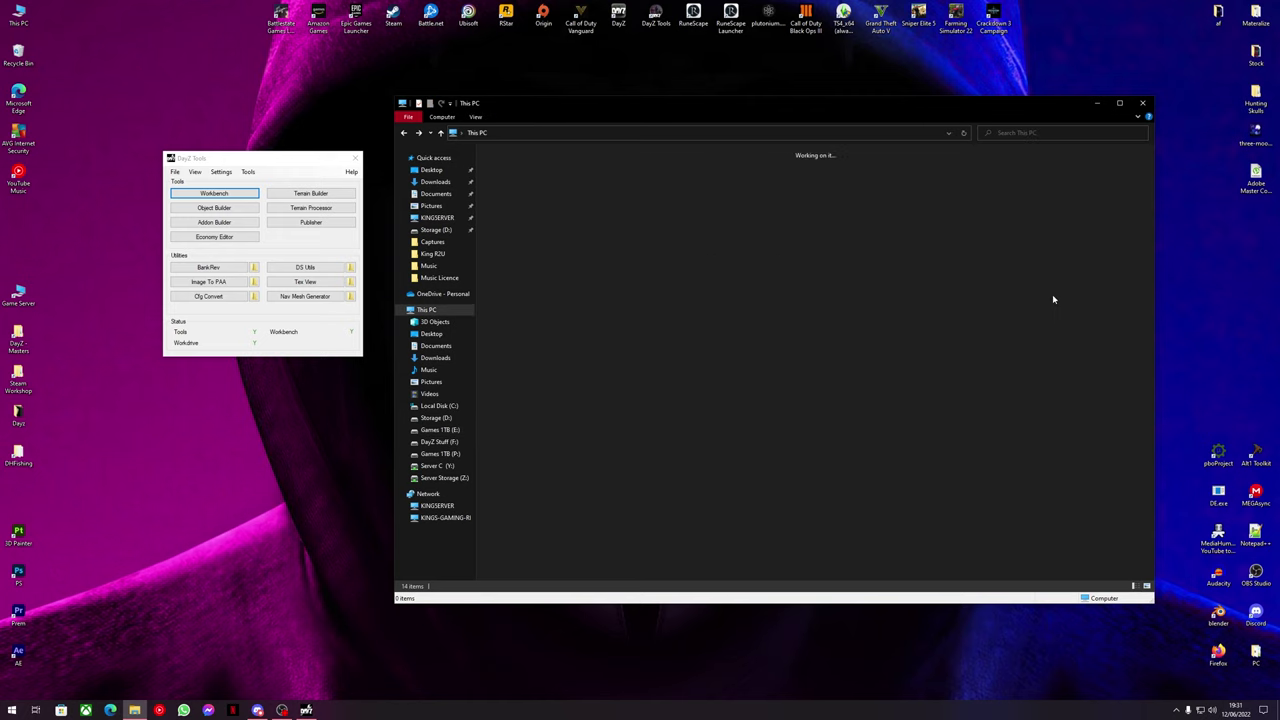
{"action": "double_click", "coordinate": [1022, 240]}
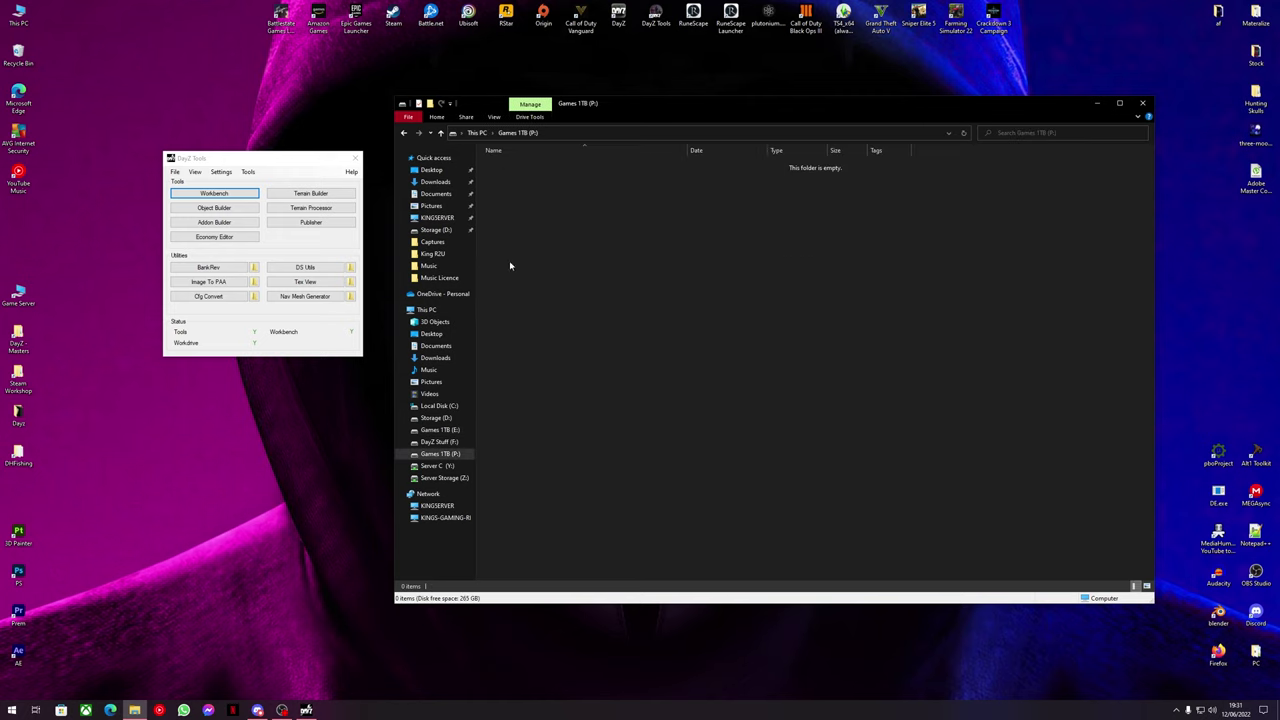
{"action": "mouse_move", "coordinate": [528, 364]}
{"action": "left_mouse_down"}
{"action": "mouse_move", "coordinate": [636, 413]}
{"action": "mouse_move", "coordinate": [977, 502]}
{"action": "left_mouse_up"}
{"action": "left_click_drag", "start_coordinate": [1102, 560], "coordinate": [517, 189]}
{"action": "left_click", "coordinate": [245, 177]}
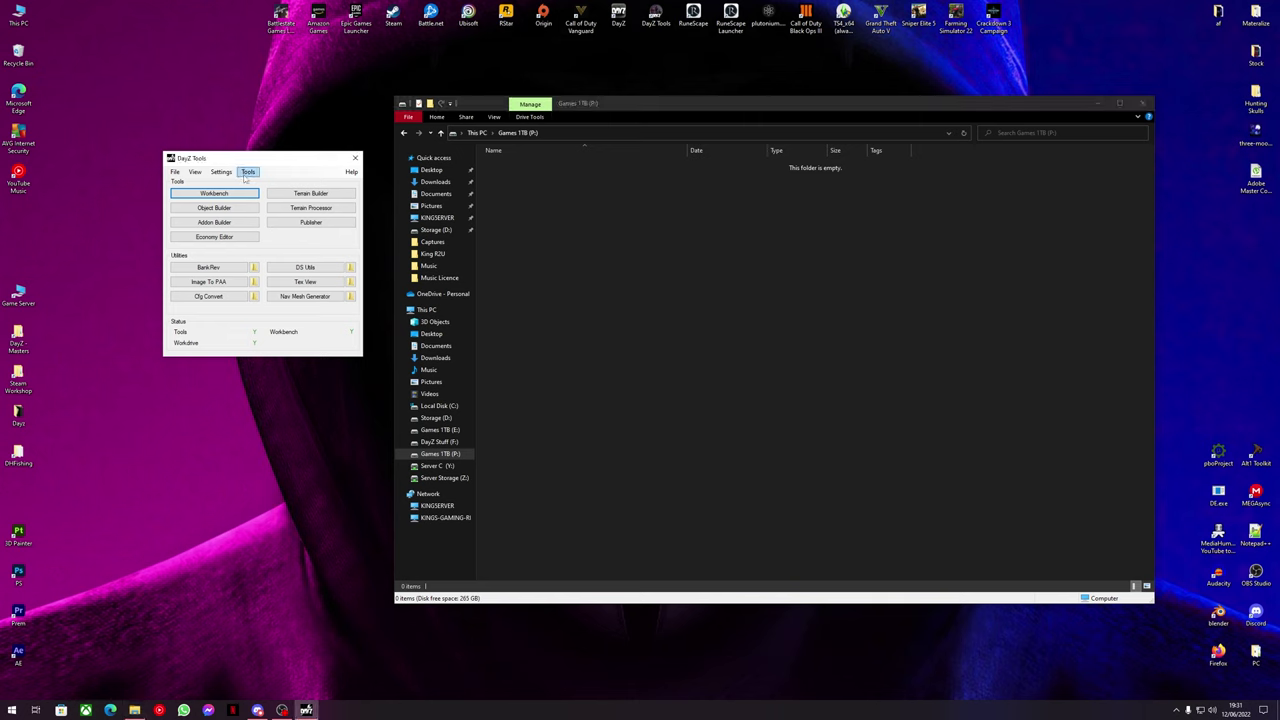
{"action": "left_click", "coordinate": [246, 174]}
{"action": "left_click", "coordinate": [294, 195]}
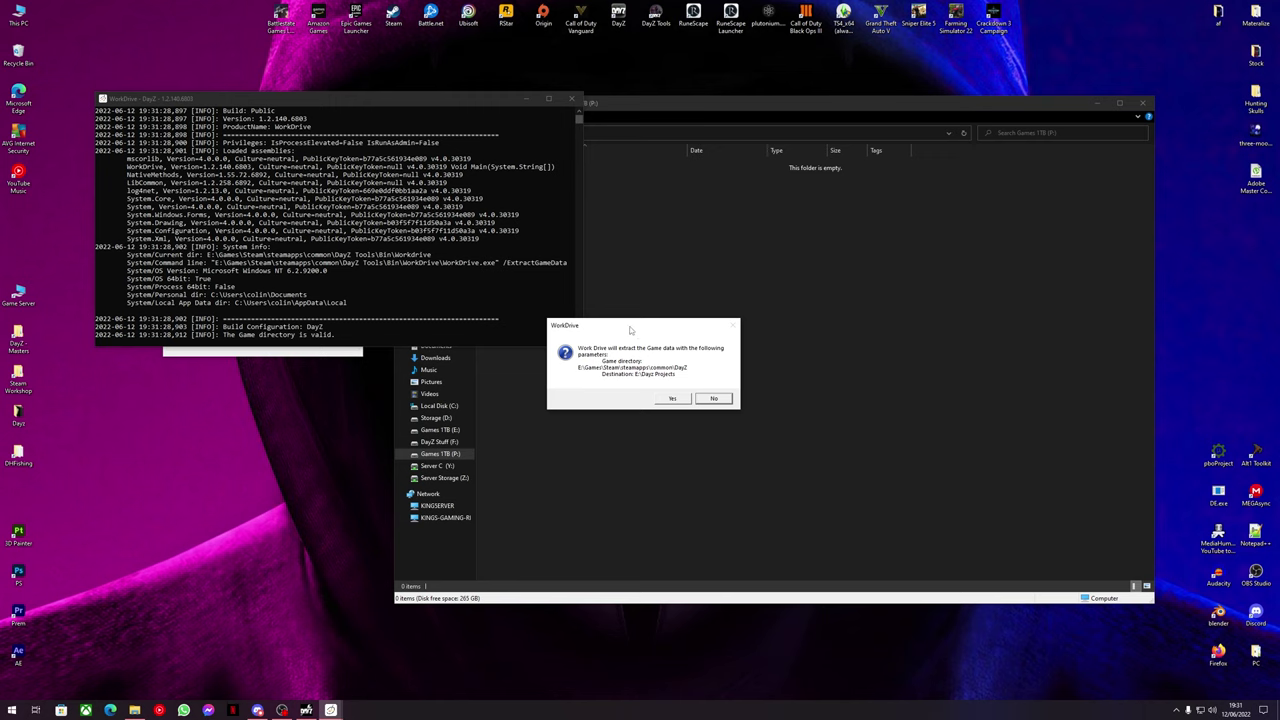
{"action": "left_click_drag", "start_coordinate": [632, 327], "coordinate": [646, 327]}
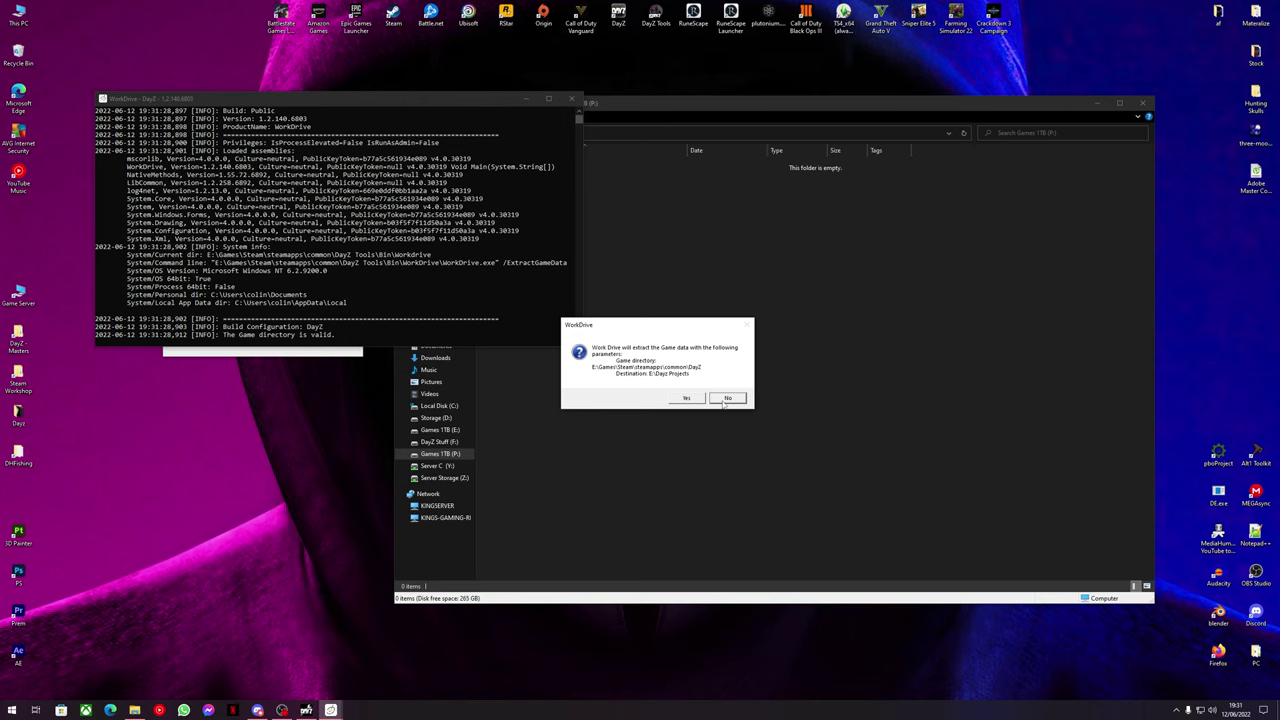
{"action": "left_click", "coordinate": [726, 398]}
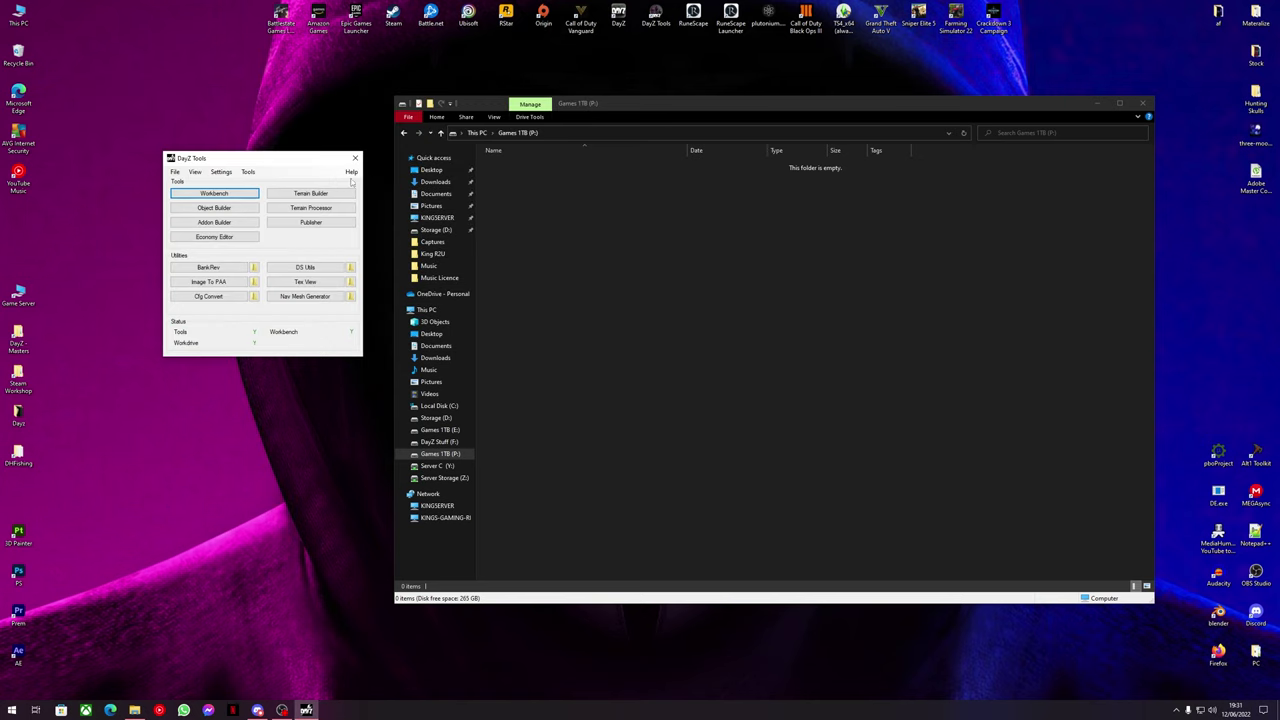
- Change the project drive path to F:\DayZ Projects, apply it, and accept the launcher restart
{"action": "left_click", "coordinate": [248, 171]}
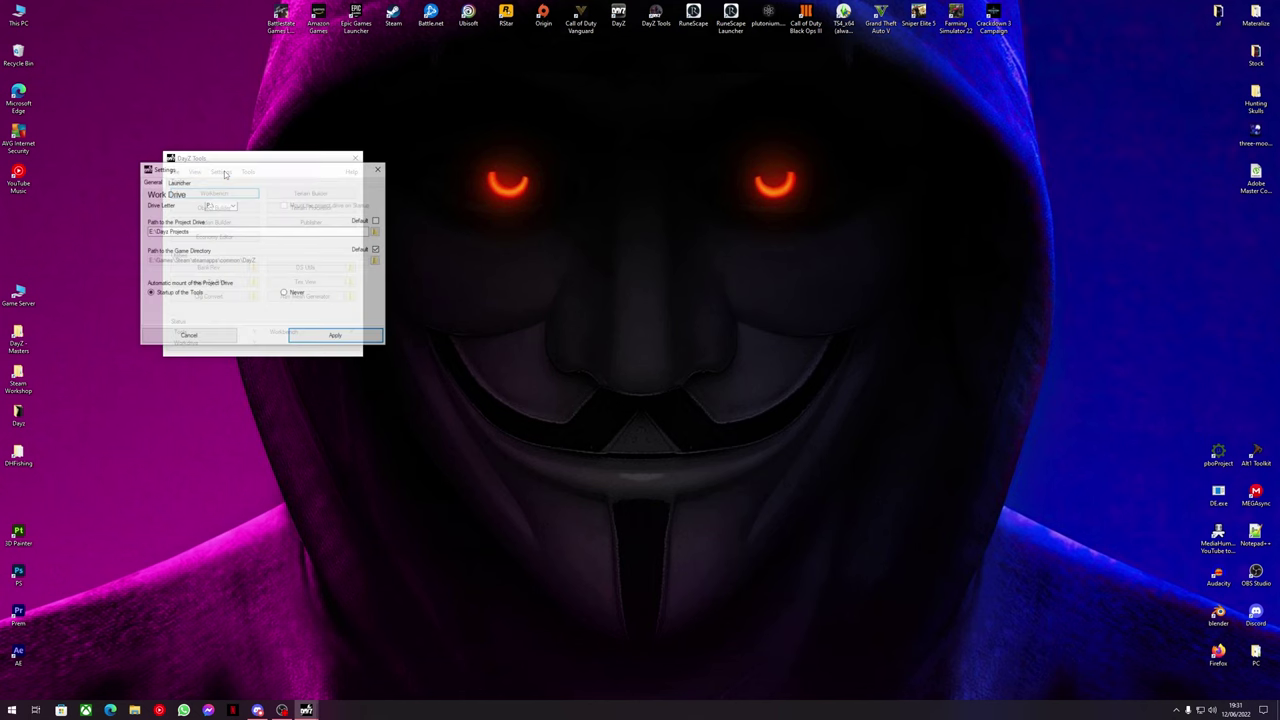
{"action": "left_click", "coordinate": [376, 231]}
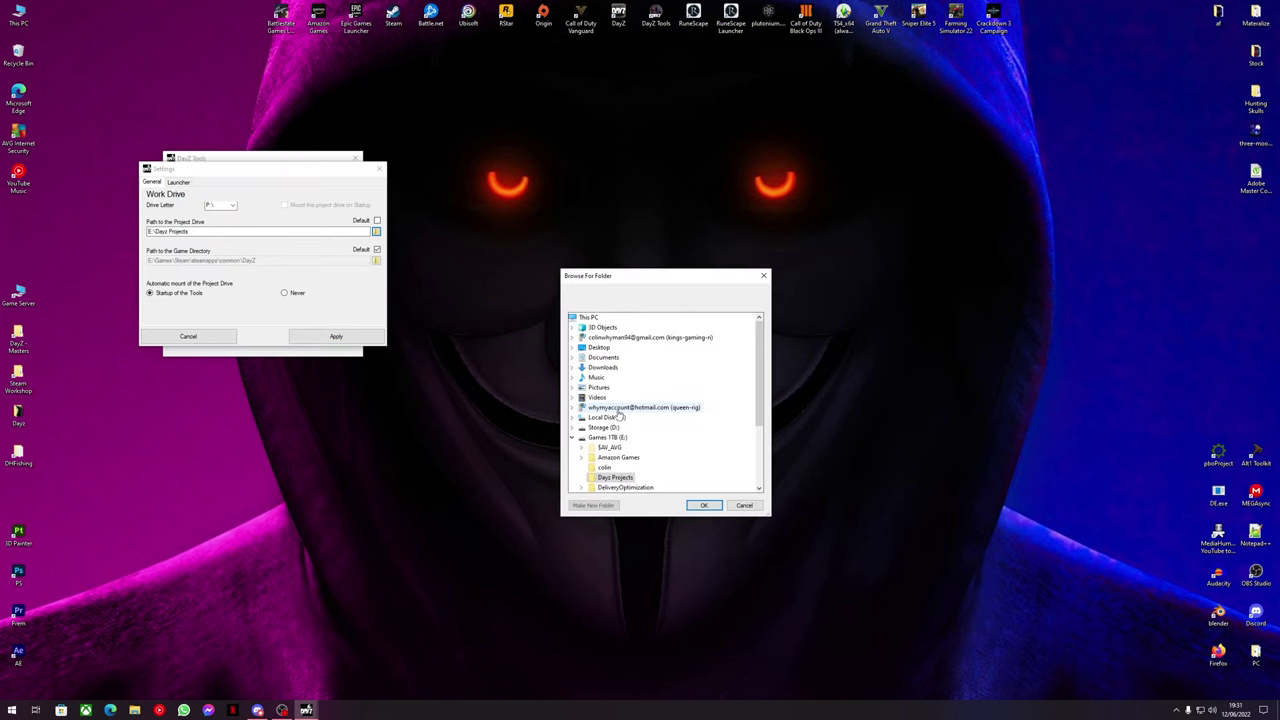
{"action": "left_click", "coordinate": [572, 439]}
{"action": "double_click", "coordinate": [606, 447]}
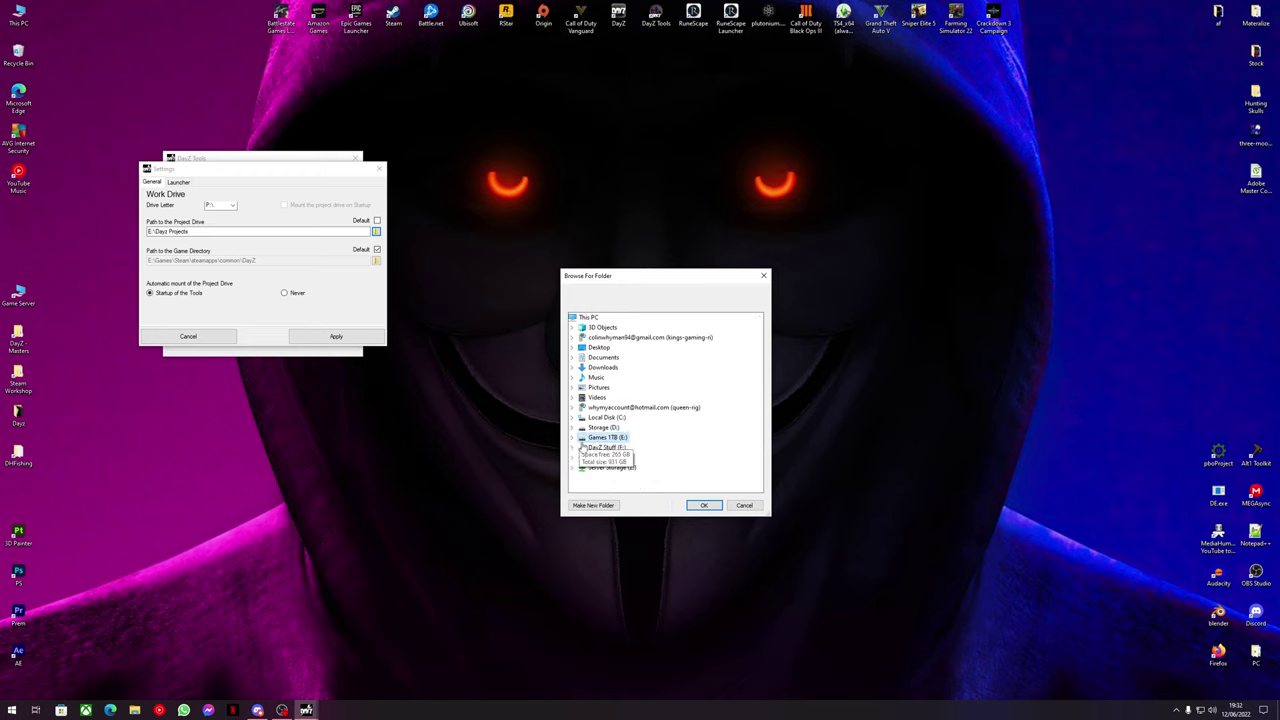
{"action": "double_click", "coordinate": [613, 448]}
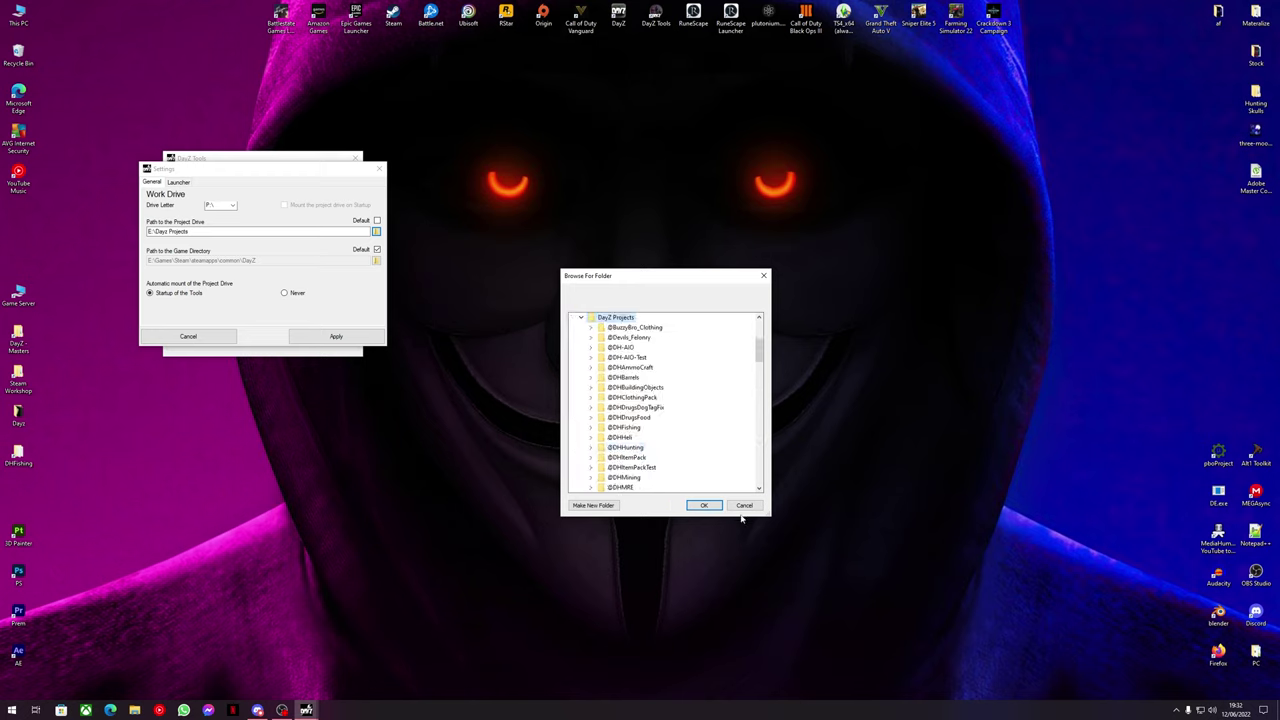
{"action": "left_click", "coordinate": [703, 505]}
{"action": "left_click", "coordinate": [345, 336]}
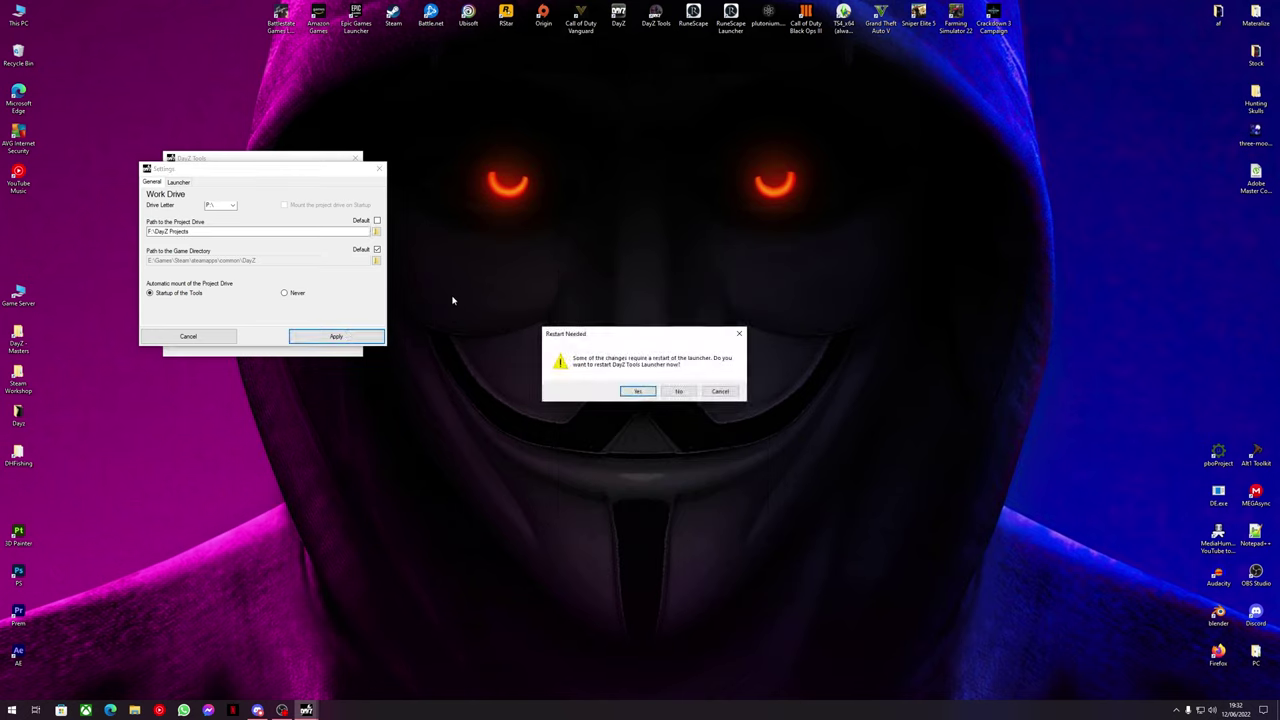
{"action": "left_click", "coordinate": [632, 392]}
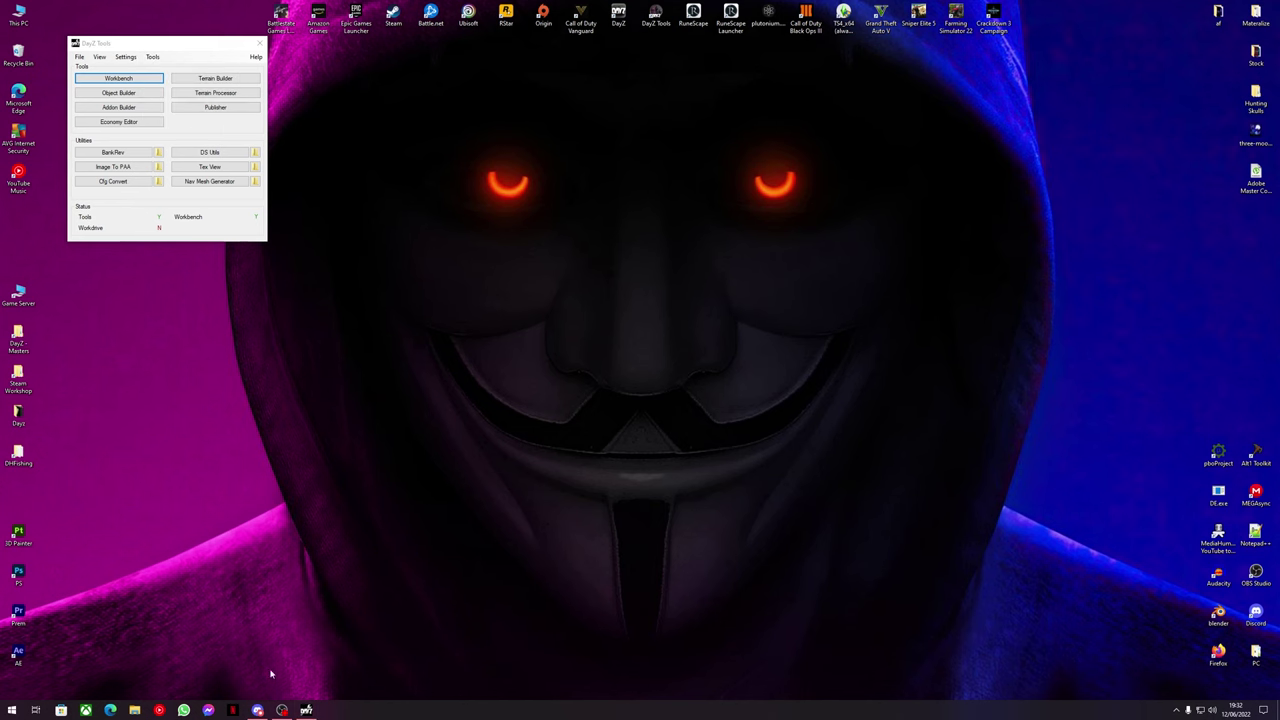
- Open the DayZ Stuff (P:) drive in File Explorer and browse its 110 mod and project folders
{"action": "left_click", "coordinate": [156, 57]}
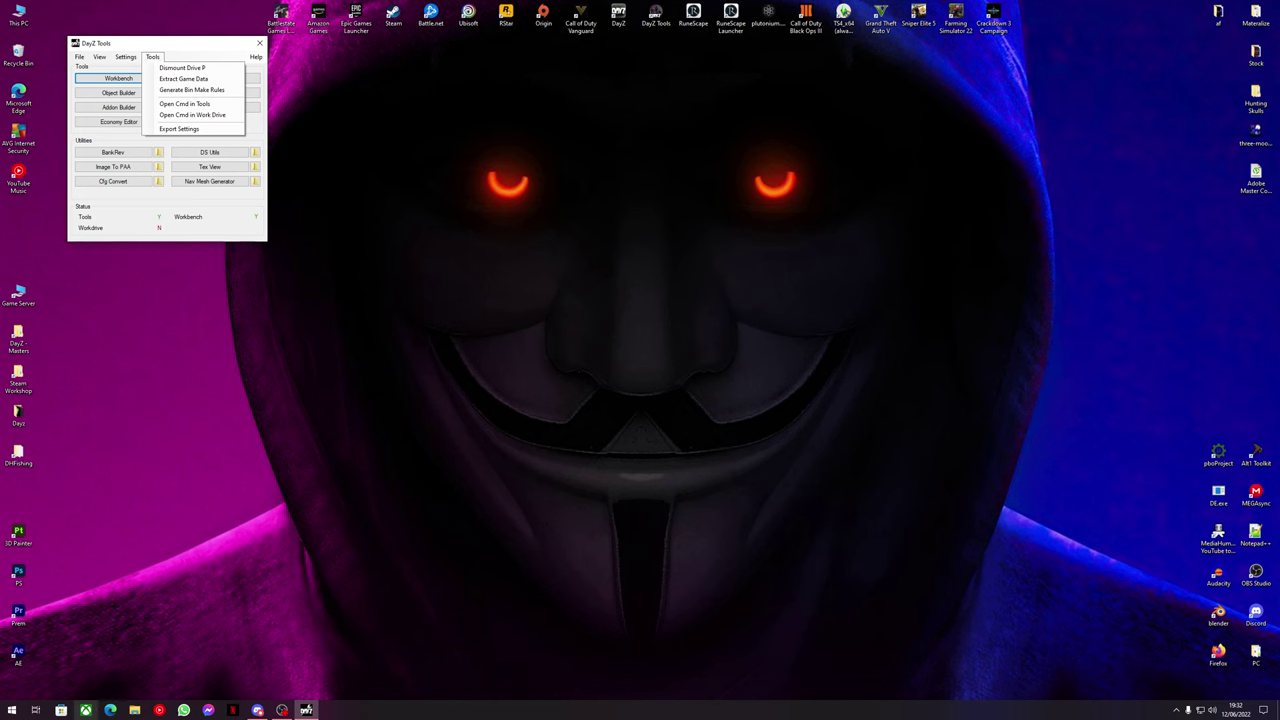
{"action": "left_click", "coordinate": [140, 711]}
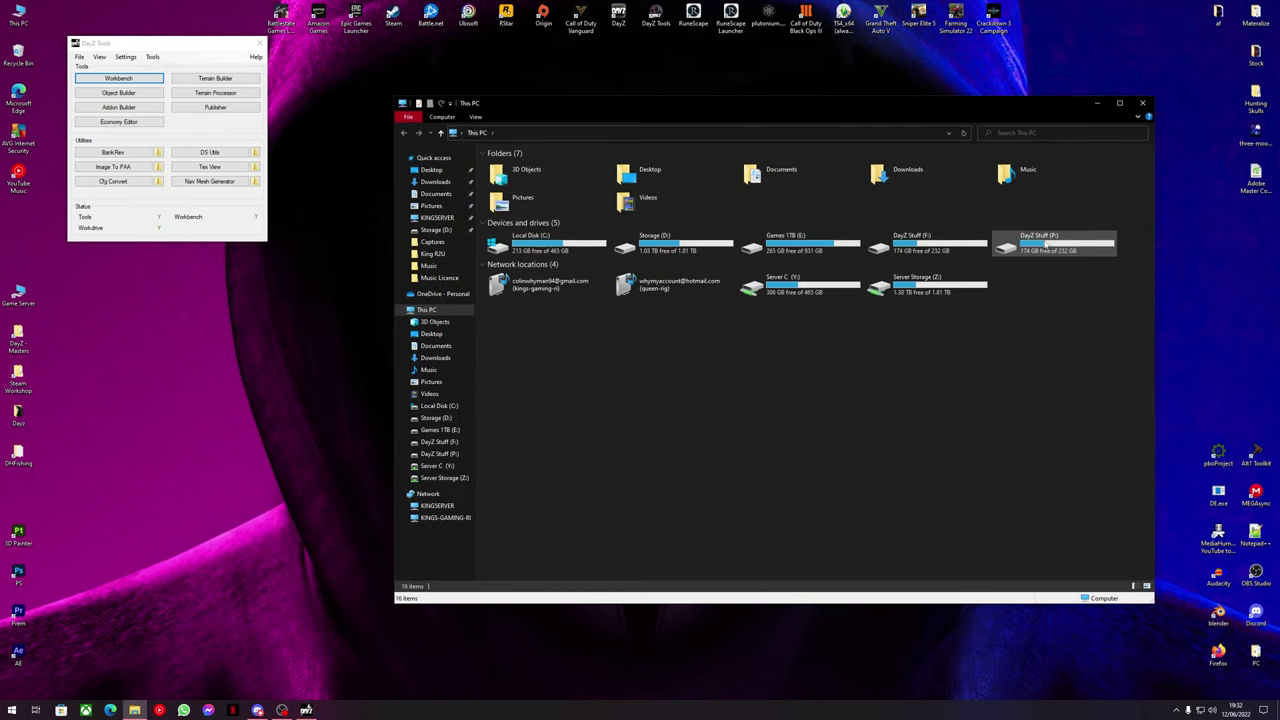
{"action": "double_click", "coordinate": [1012, 238]}
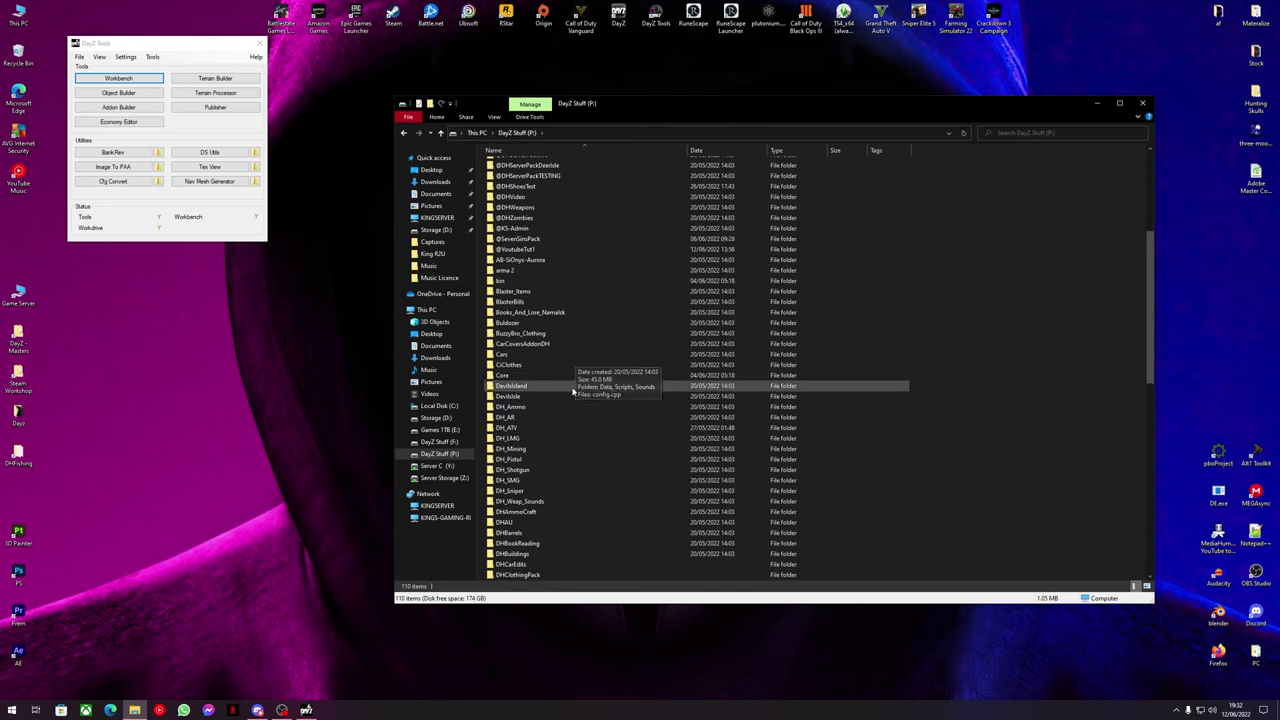
{"action": "scroll", "coordinate": [572, 398], "scroll_direction": "down", "scroll_amount": 13}
{"action": "scroll", "coordinate": [586, 394], "scroll_direction": "up", "scroll_amount": 6}
{"action": "scroll", "coordinate": [591, 380], "scroll_direction": "up", "scroll_amount": 7}
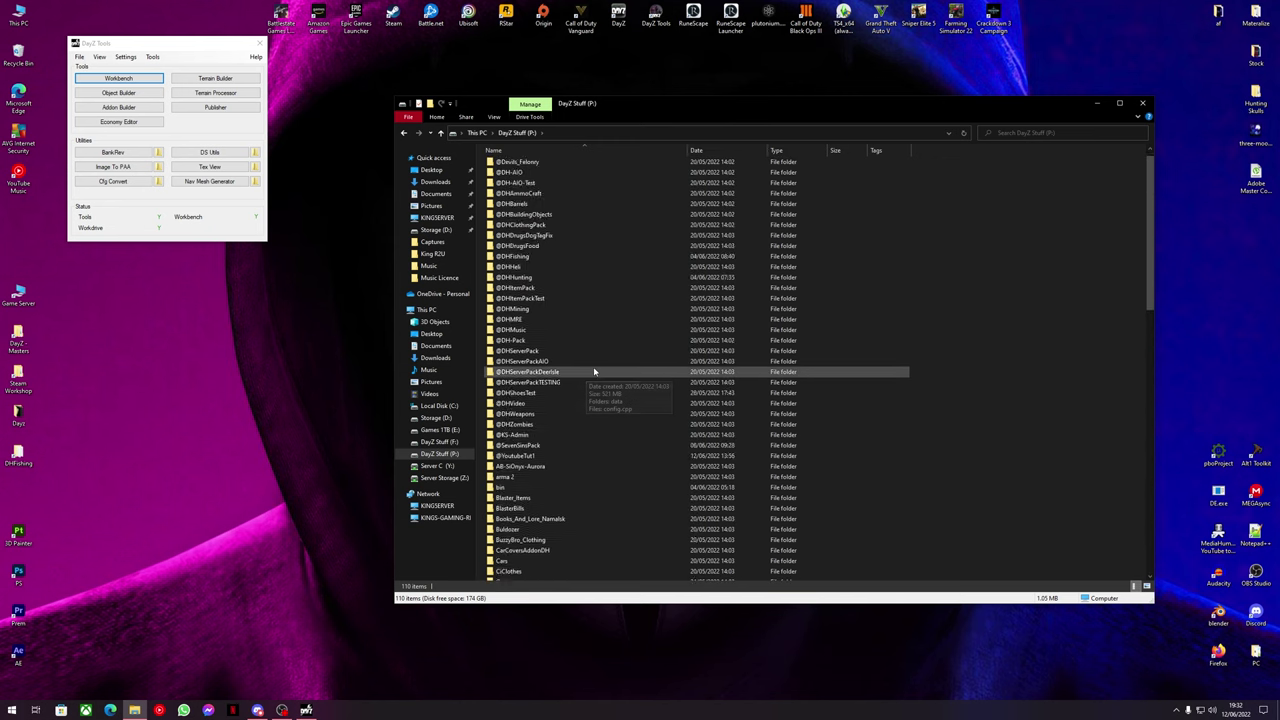
{"action": "scroll", "coordinate": [594, 371], "scroll_direction": "up", "scroll_amount": 2}
{"action": "scroll", "coordinate": [757, 470], "scroll_direction": "down", "scroll_amount": 20}
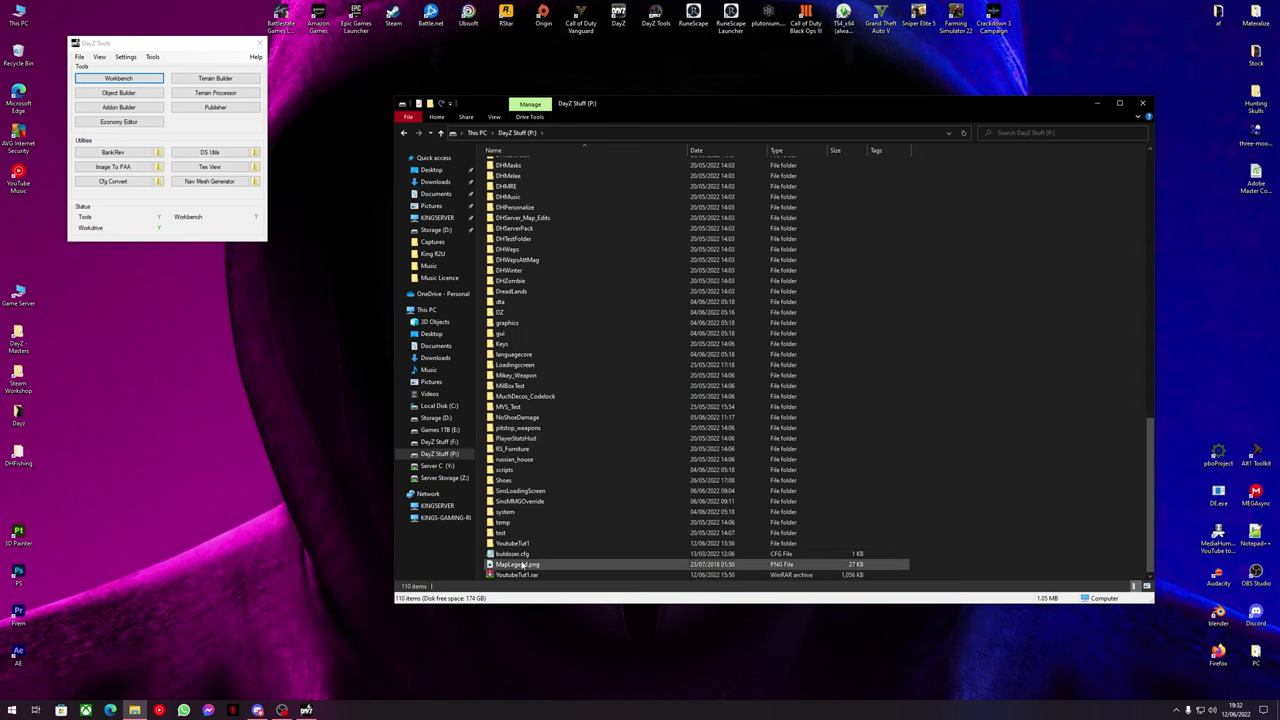
{"action": "scroll", "coordinate": [645, 366], "scroll_direction": "up", "scroll_amount": 8}
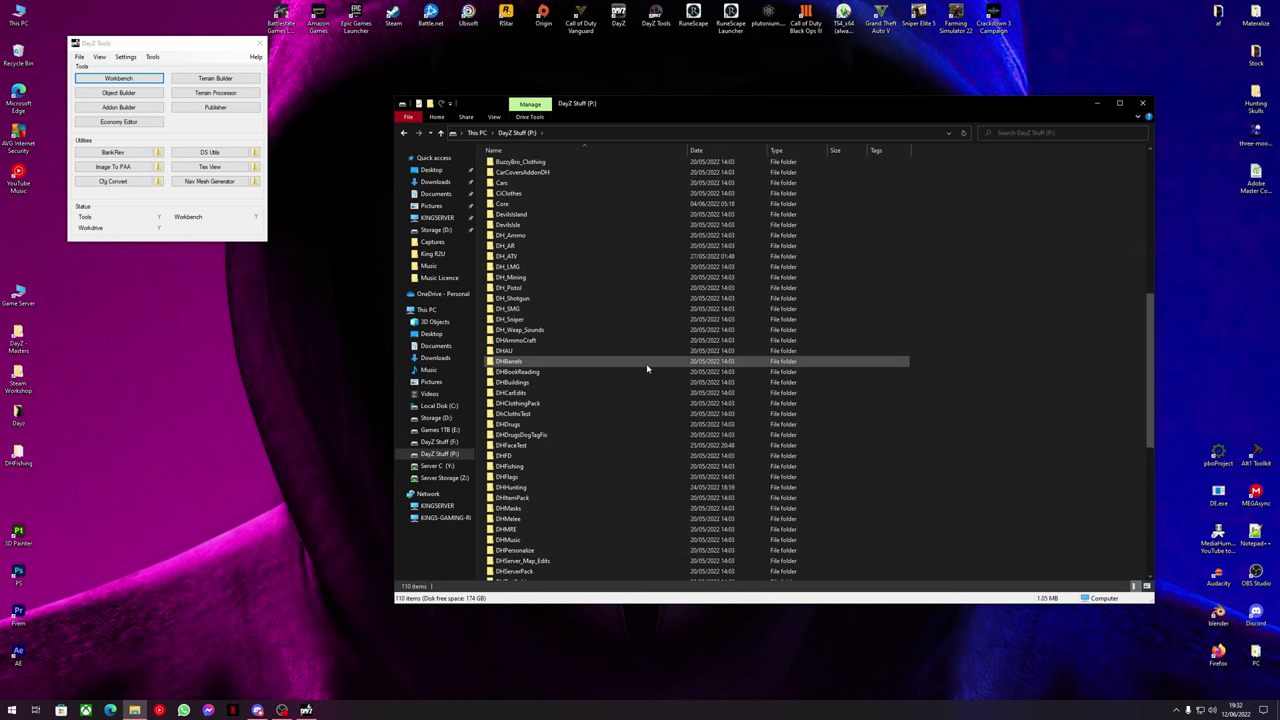
{"action": "scroll", "coordinate": [645, 366], "scroll_direction": "up", "scroll_amount": 8}
{"action": "scroll", "coordinate": [642, 366], "scroll_direction": "up", "scroll_amount": 5}
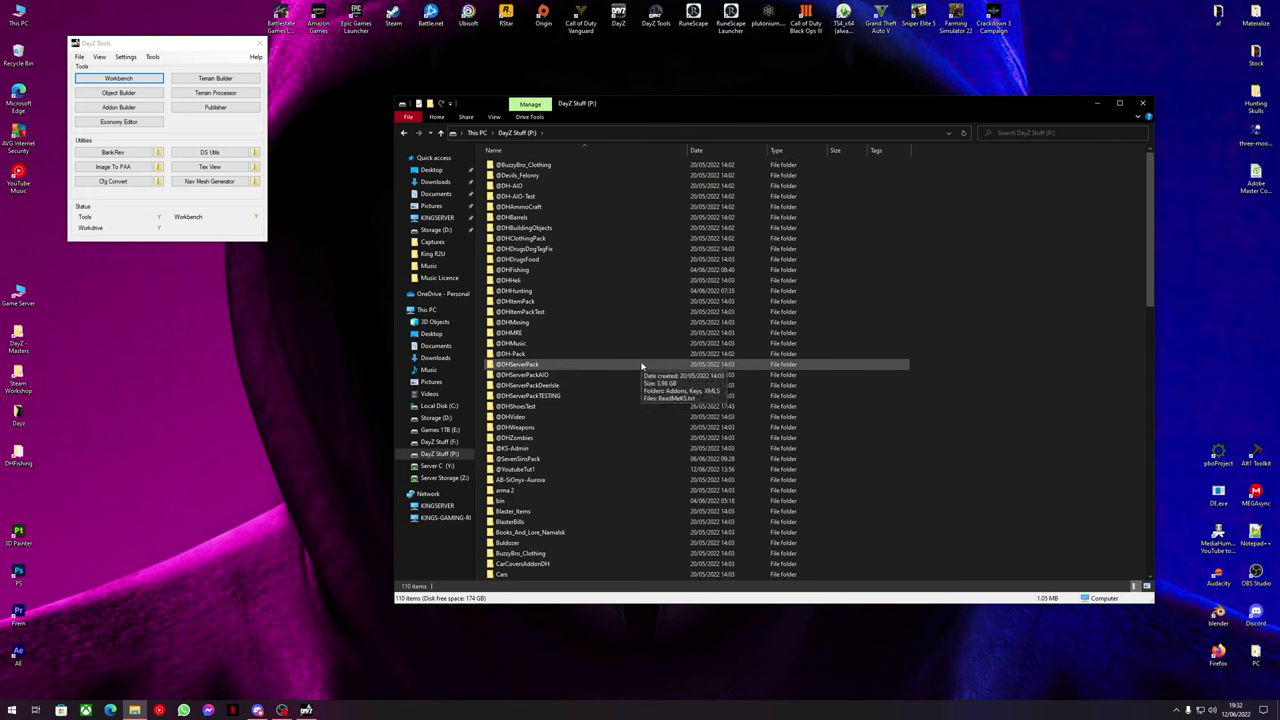